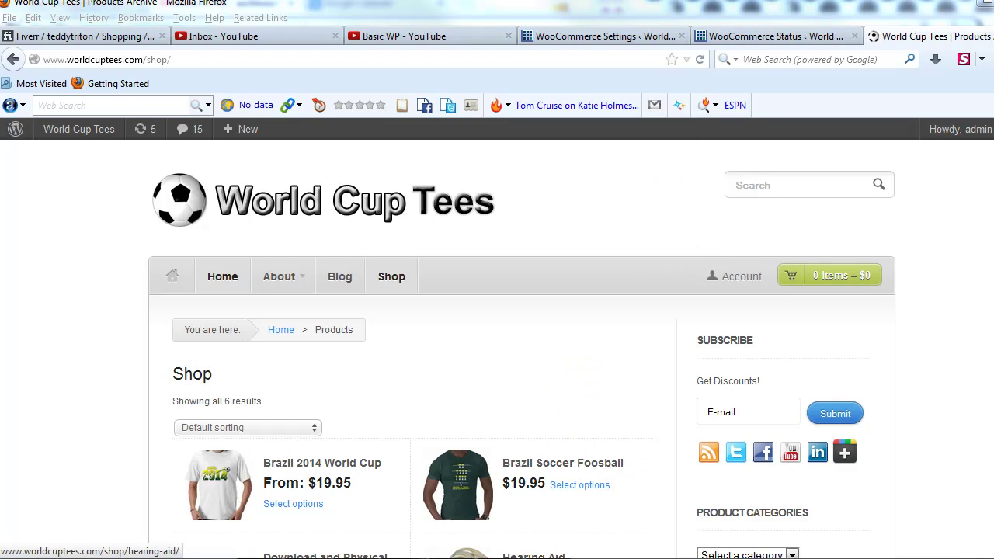
- Review the no-shipping-methods error sentence in the Notepad shipping notes
mouse_move(466, 536)
left_click(466, 513)
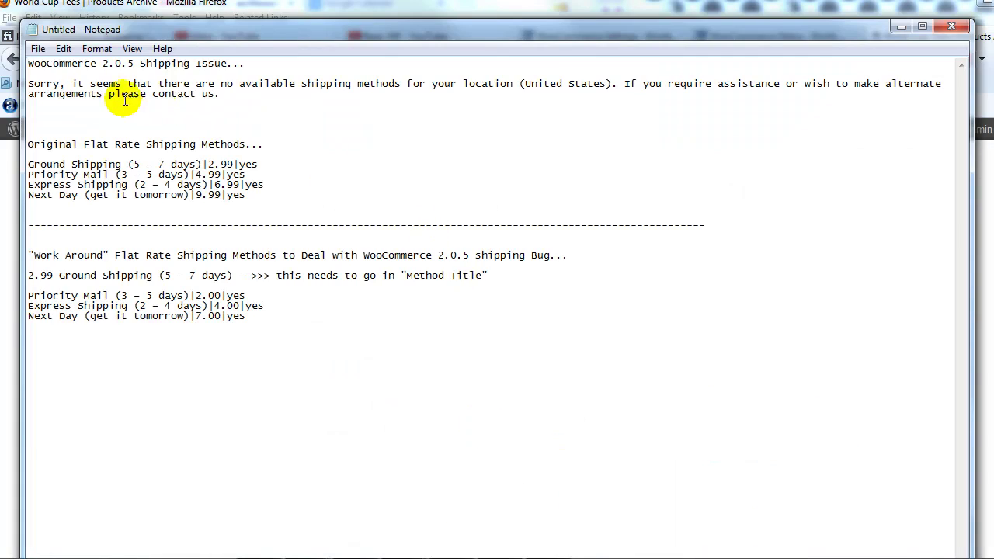
left_click_drag(35, 83, 693, 94)
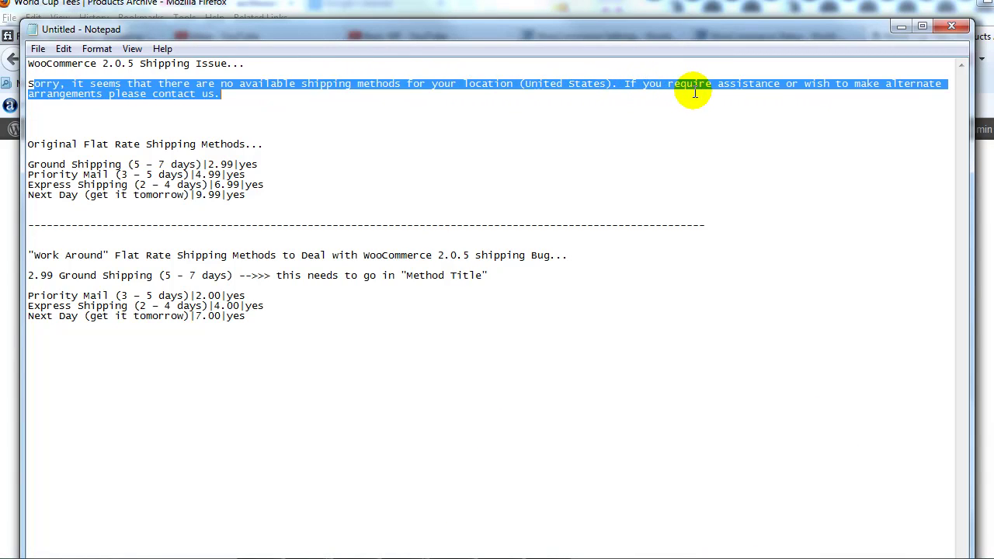
left_click(299, 87)
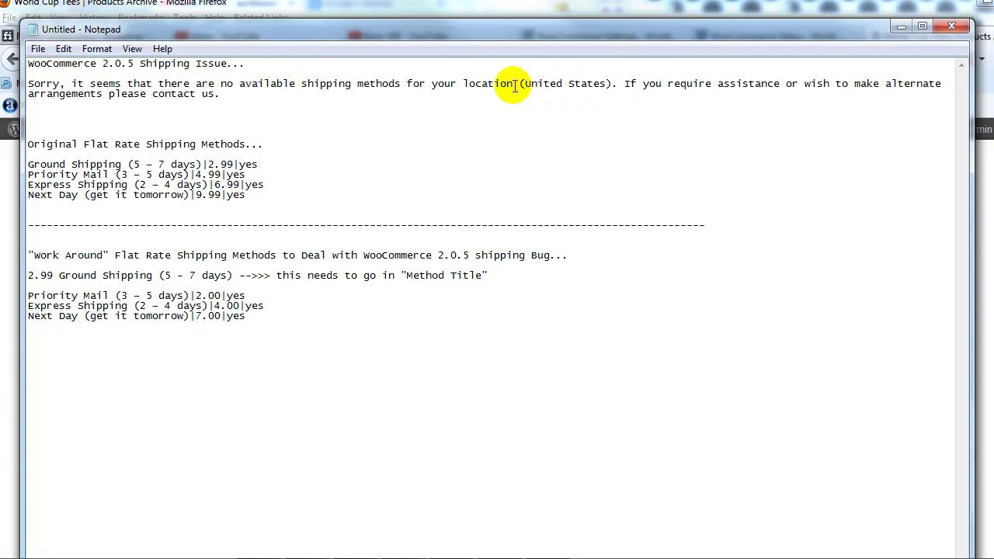
left_click(434, 7)
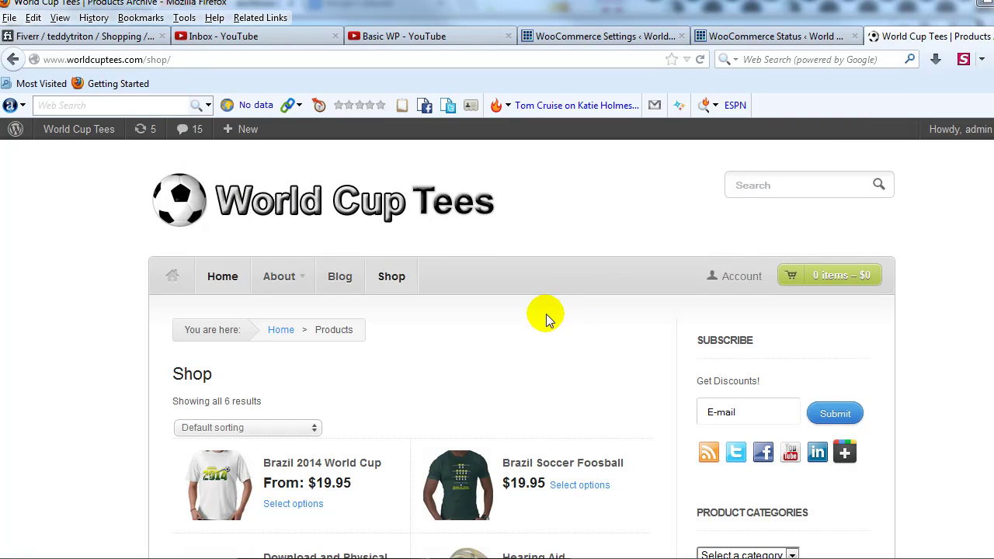
- Add one USA Soccer shirt in size Medium to the cart
scroll(546, 316, "down", 8)
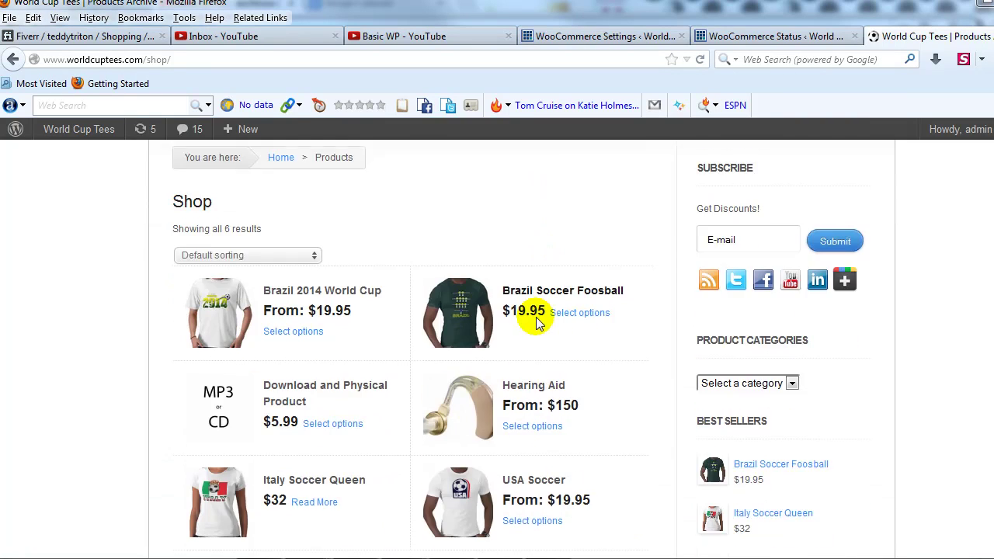
left_click(528, 344)
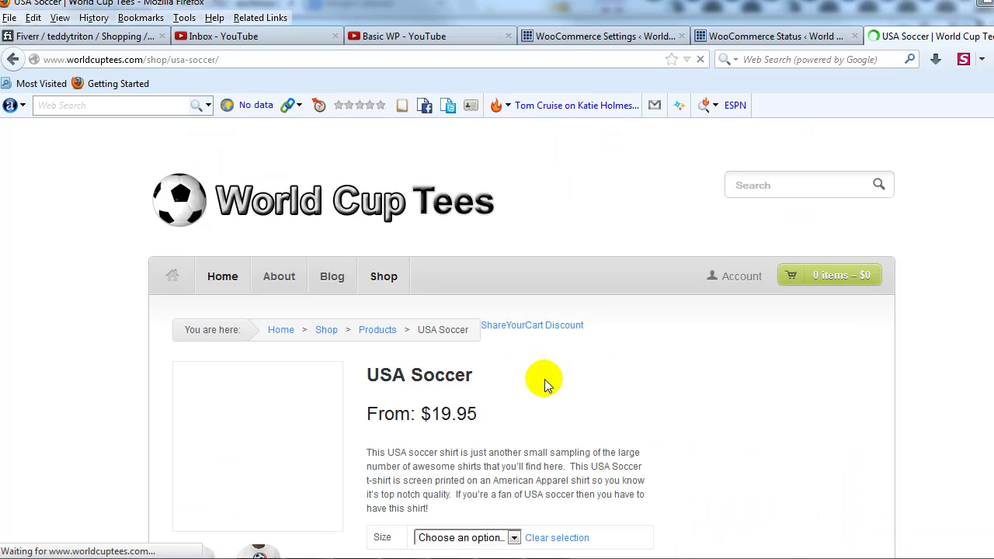
scroll(544, 383, "down", 4)
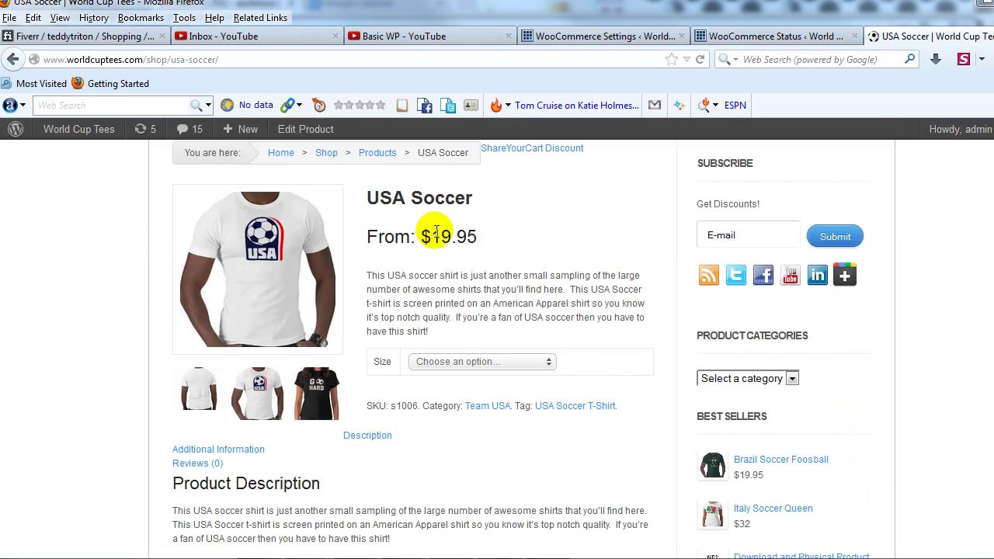
left_click(511, 368)
left_click(503, 398)
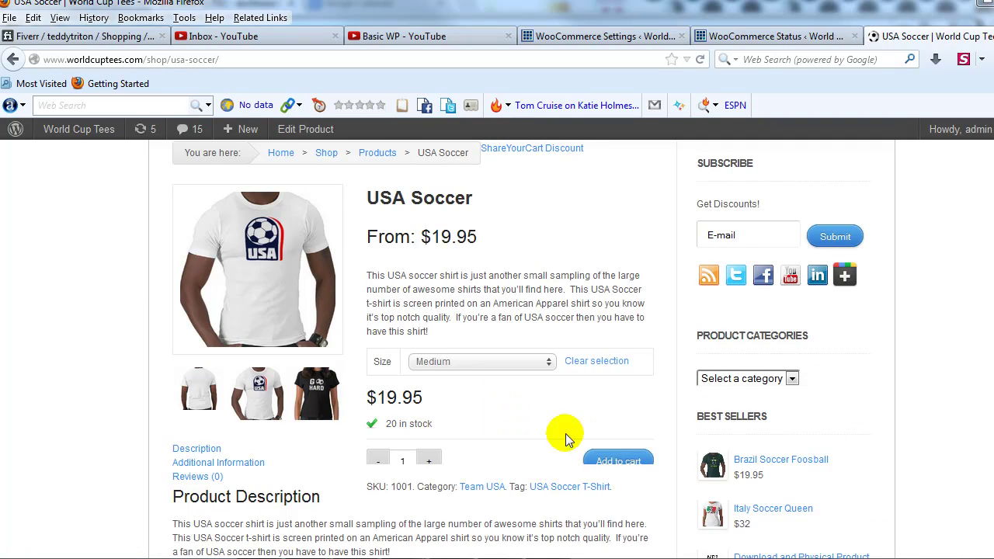
left_click(626, 460)
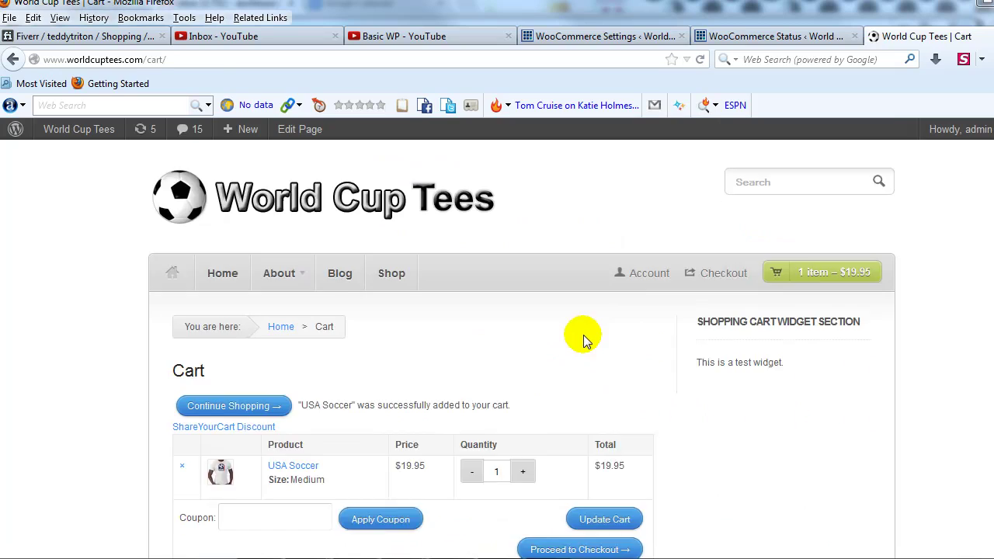
- Find the cart's no-shipping-methods message for the United States
scroll(583, 334, "down", 3)
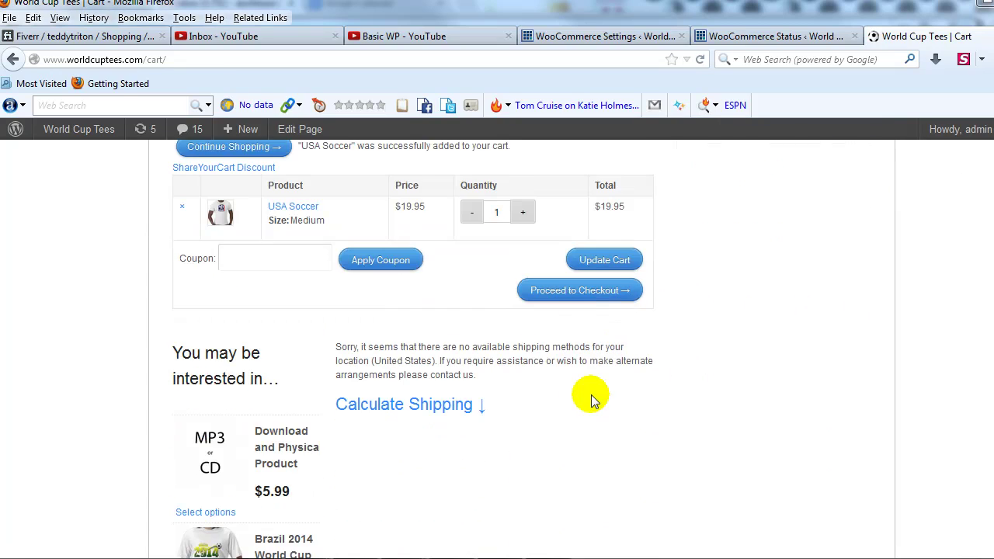
triple_click(336, 347)
left_click(388, 347)
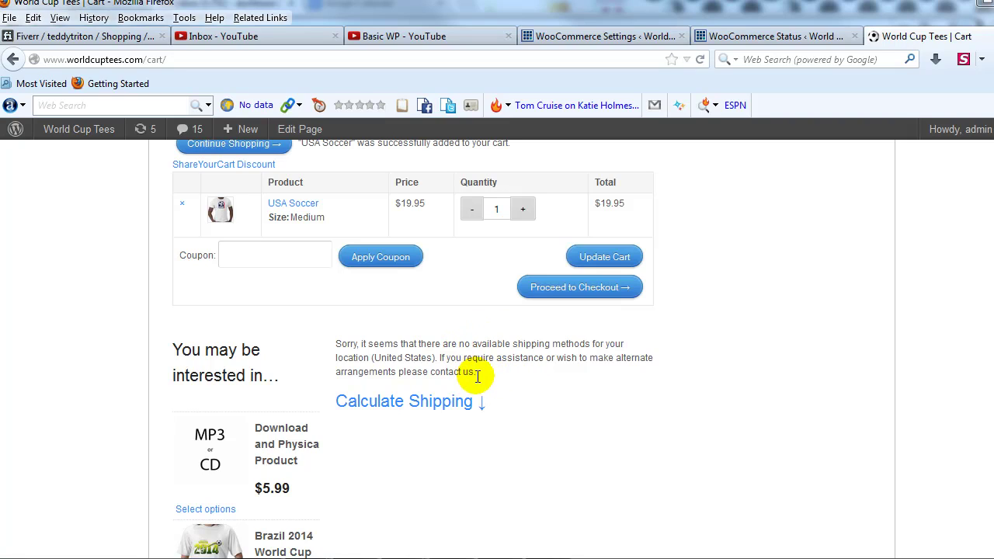
scroll(515, 396, "up", 2)
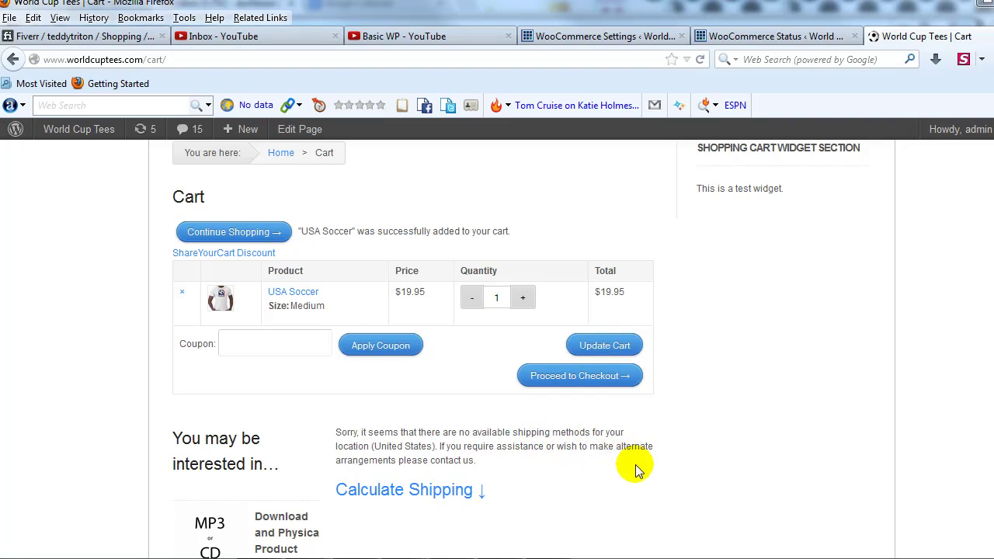
- Confirm WC Version 2.0.5 on System Status, then bring up the Flat Rate shipping settings
left_click(765, 35)
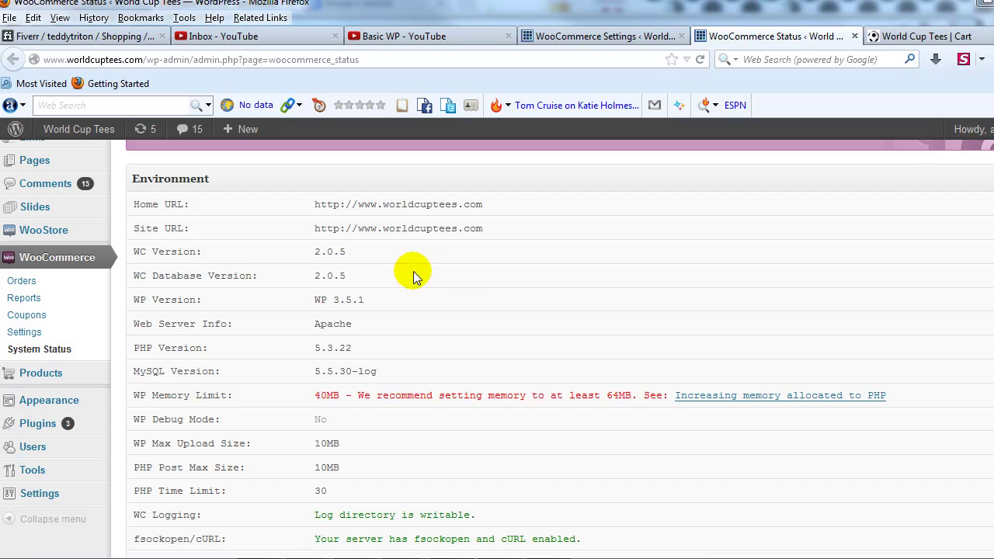
left_click_drag(302, 264, 332, 259)
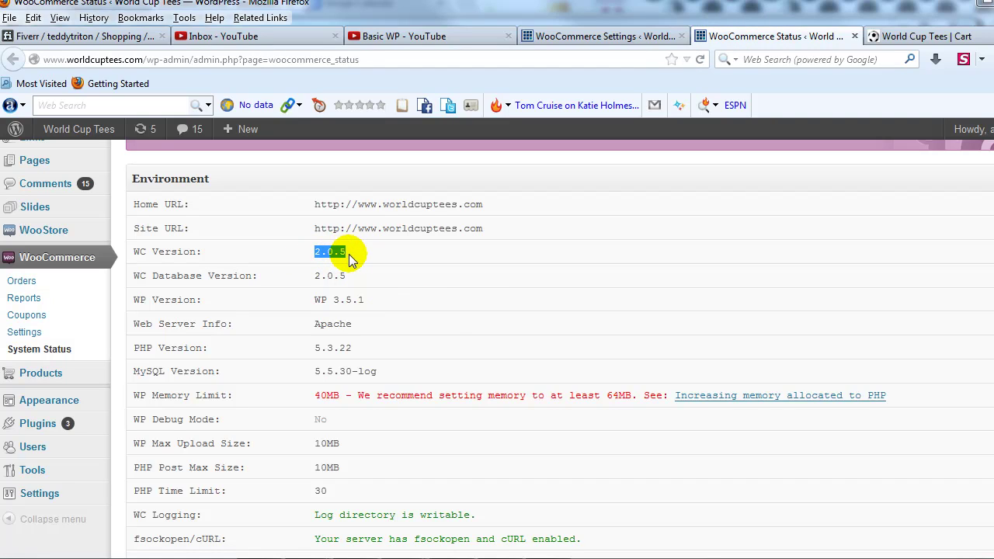
left_click(626, 36)
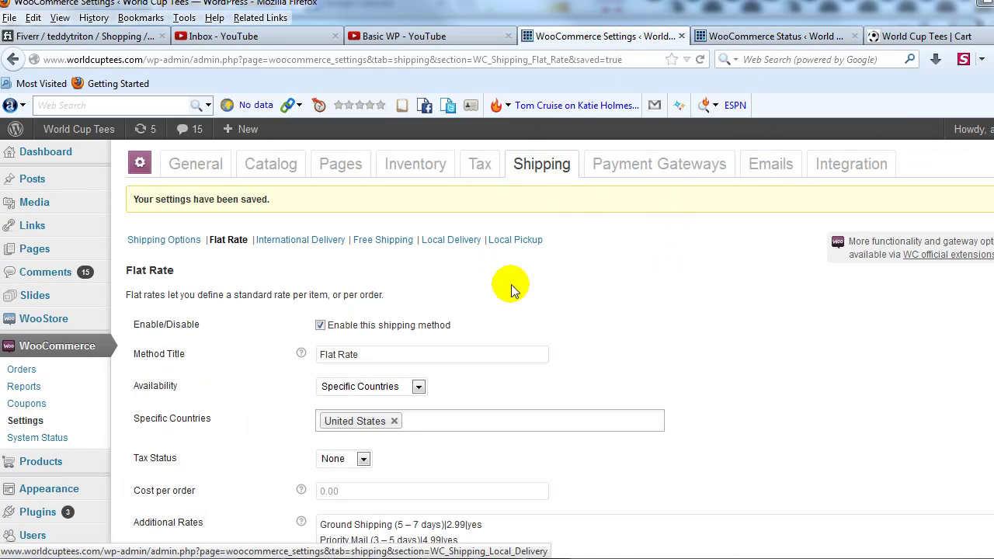
- Compare the Flat Rate settings with the cart's United States no-shipping warning, ending on the cart
scroll(532, 300, "down", 2)
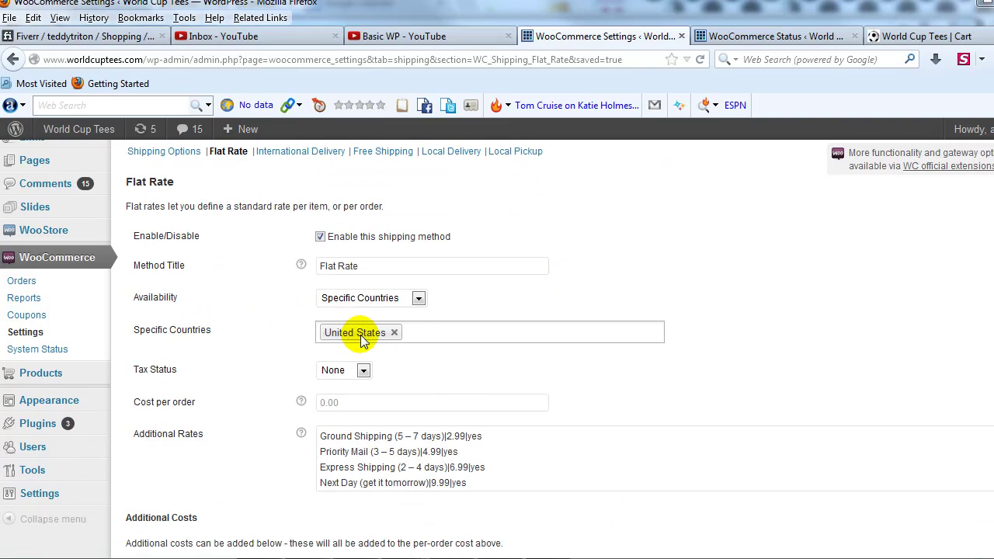
left_click(930, 36)
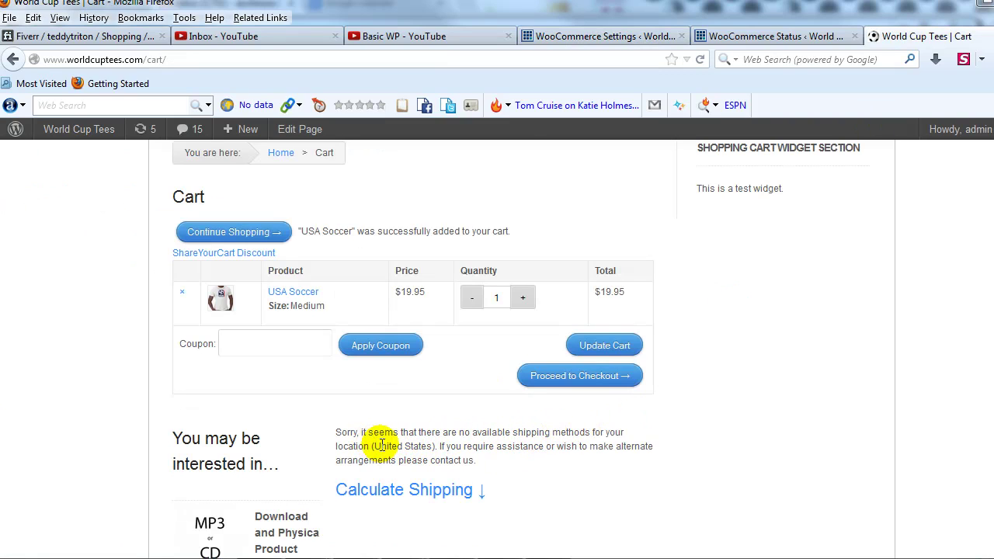
left_click_drag(376, 446, 422, 446)
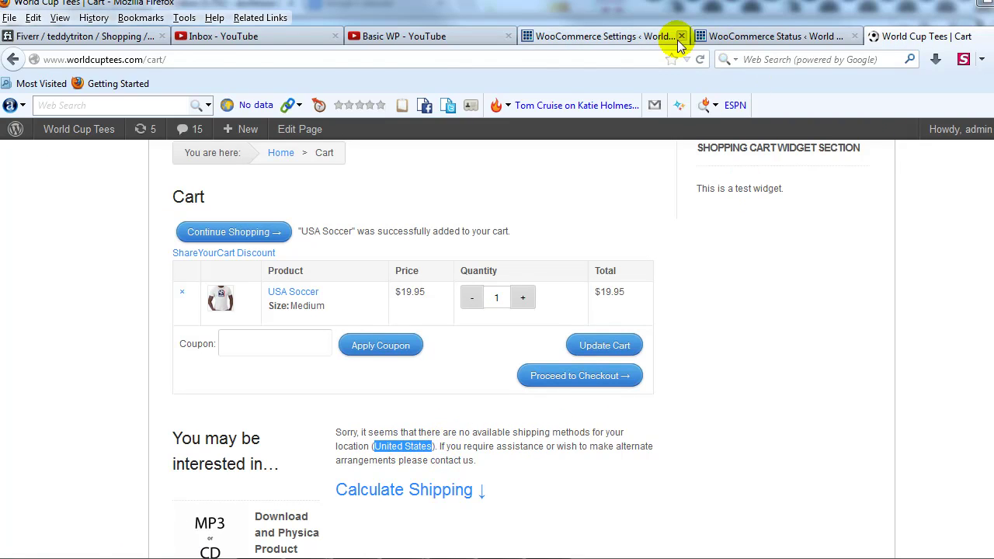
left_click(637, 37)
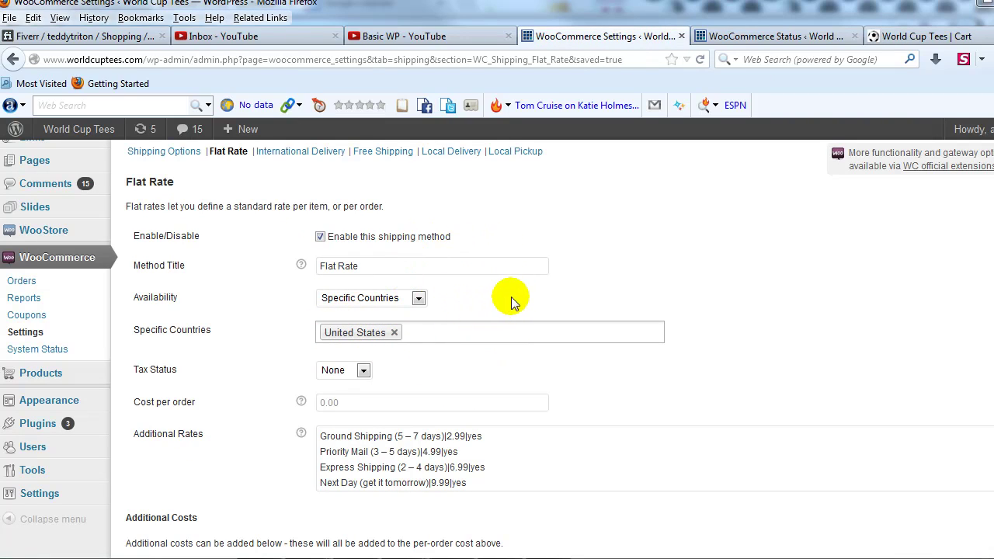
scroll(461, 384, "down", 2)
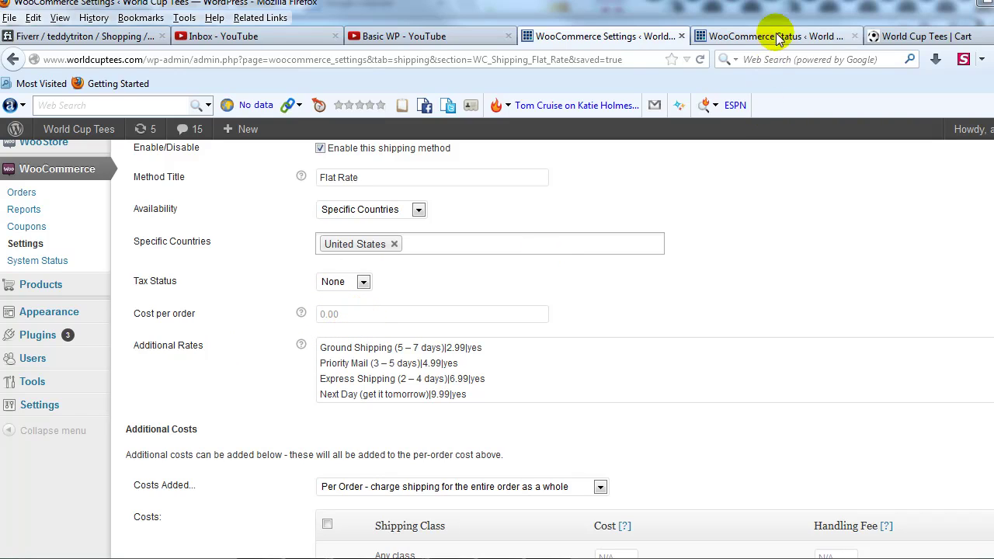
left_click(954, 36)
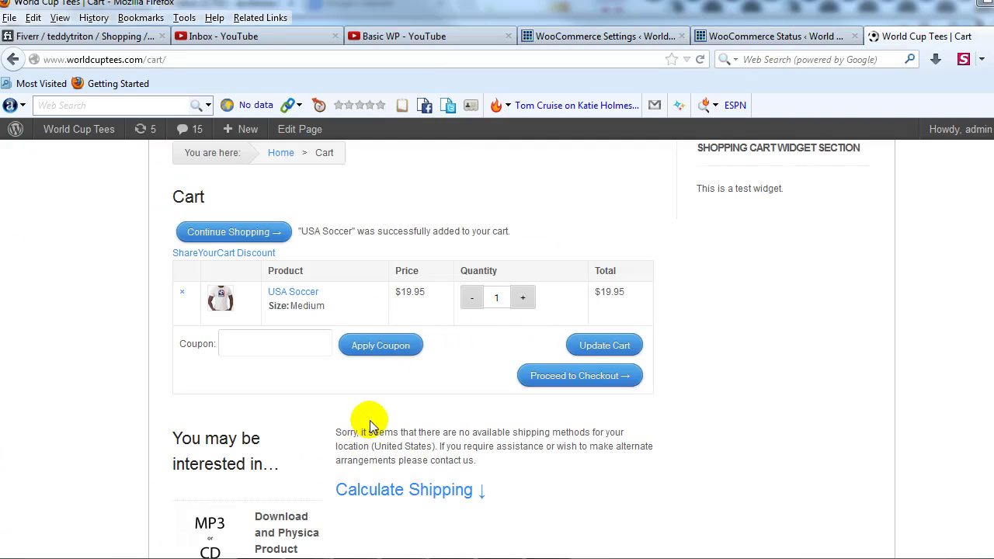
- Enter 1.00 as the Flat Rate cost per order and save the settings
left_click(588, 37)
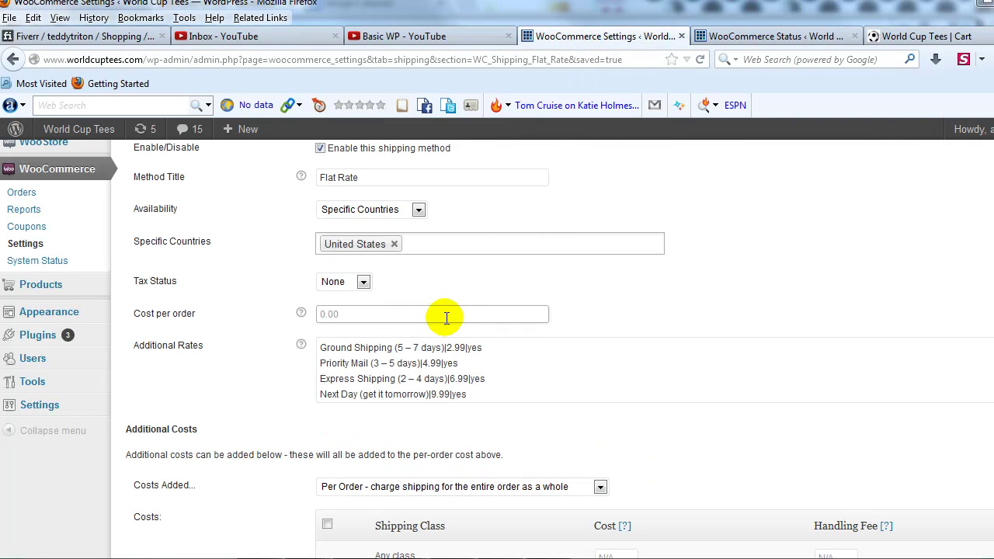
type("1.0")
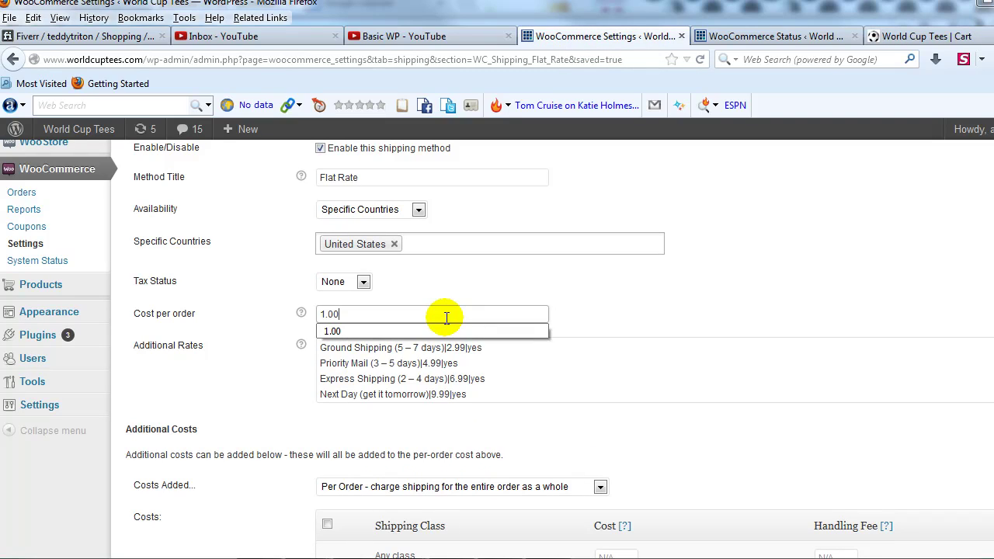
type("0")
left_click(572, 373)
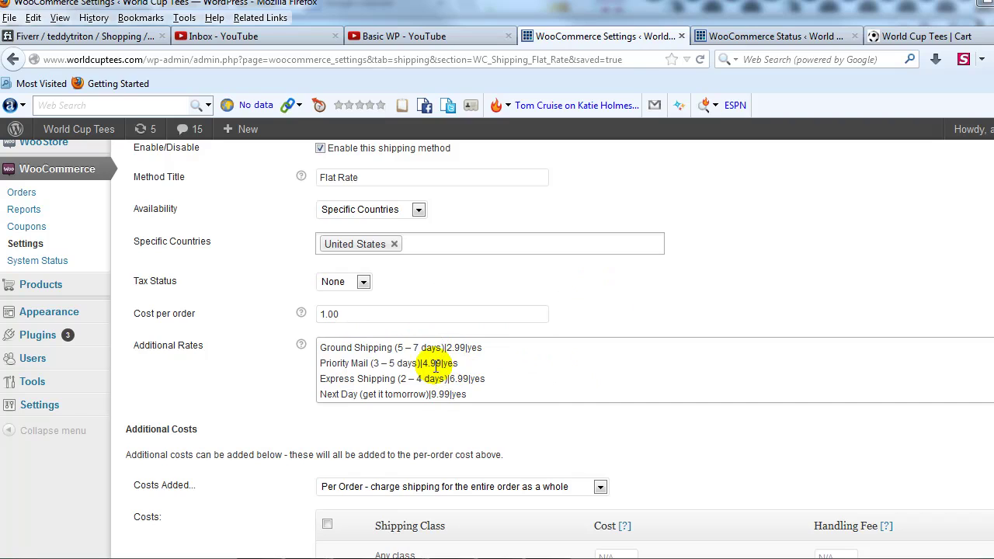
scroll(390, 371, "down", 1)
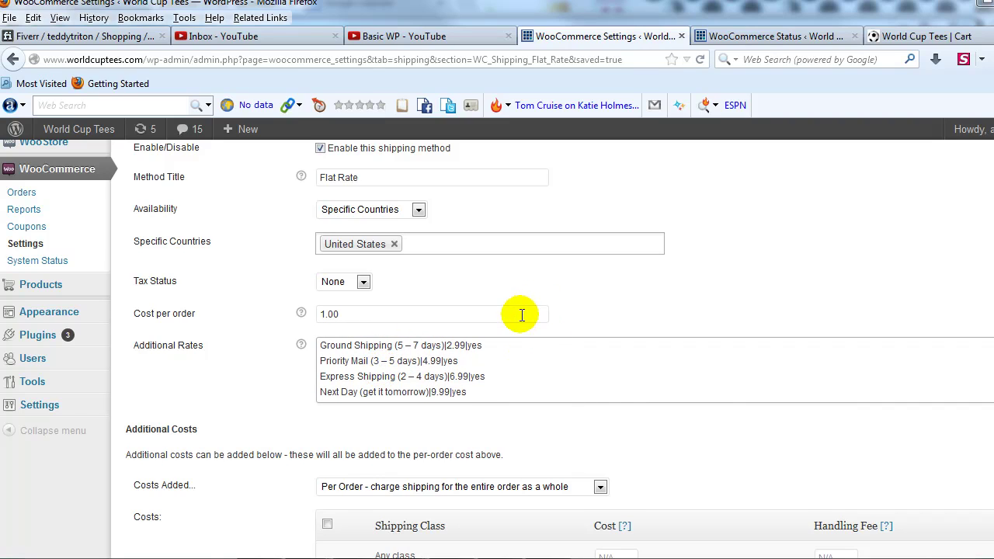
scroll(284, 461, "down", 5)
left_click(187, 482)
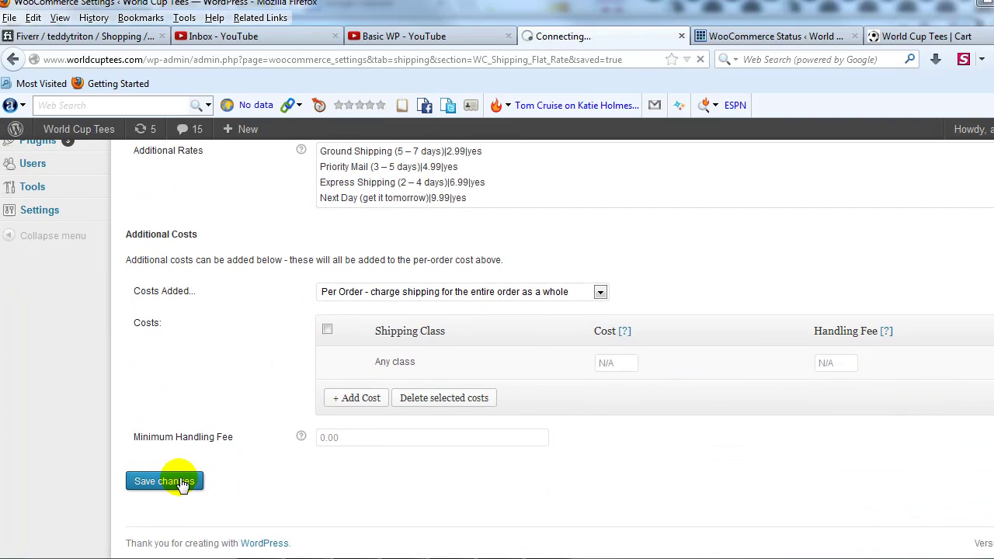
- Reload the cart and review its shipping: Flat Rate $1 plus four rates, total $20.95
left_click(769, 36)
left_click(912, 36)
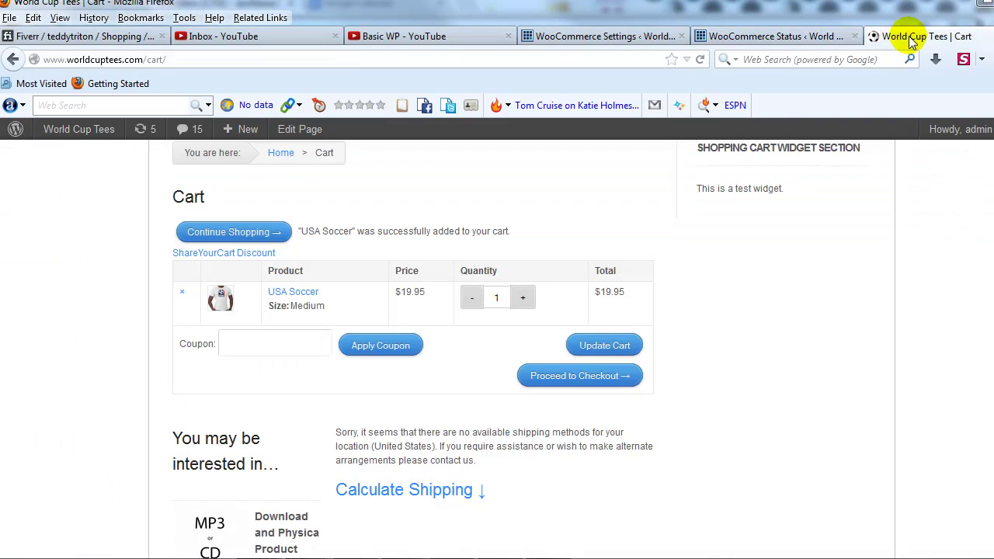
left_click(639, 384)
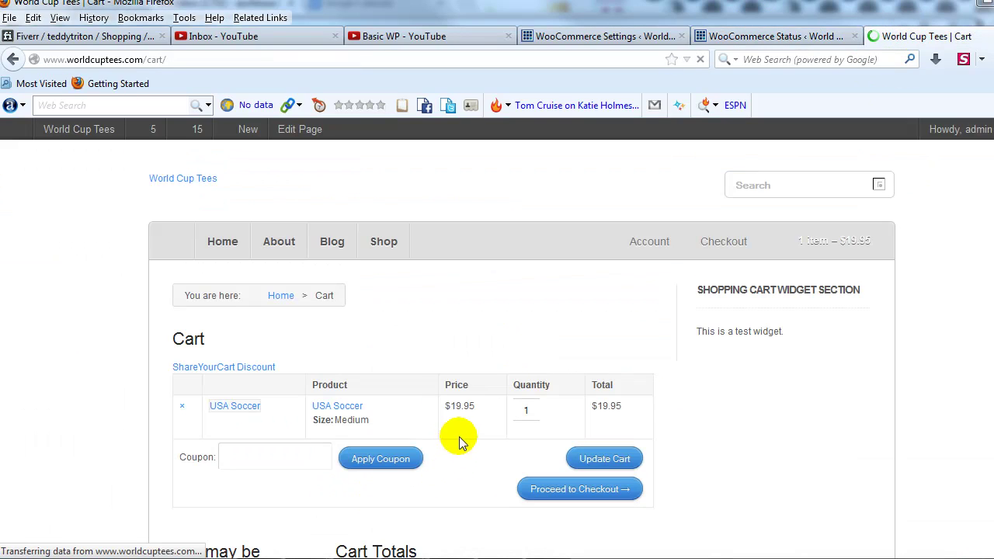
scroll(462, 442, "down", 3)
scroll(470, 438, "down", 2)
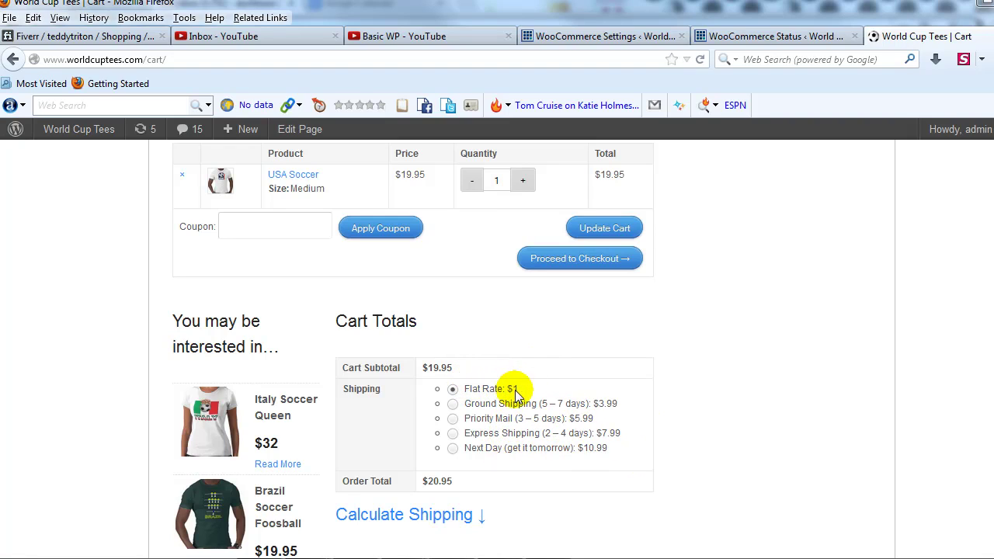
- Compare the cart's rates against the Flat Rate settings, then bring the Notepad shipping notes forward
left_click(598, 36)
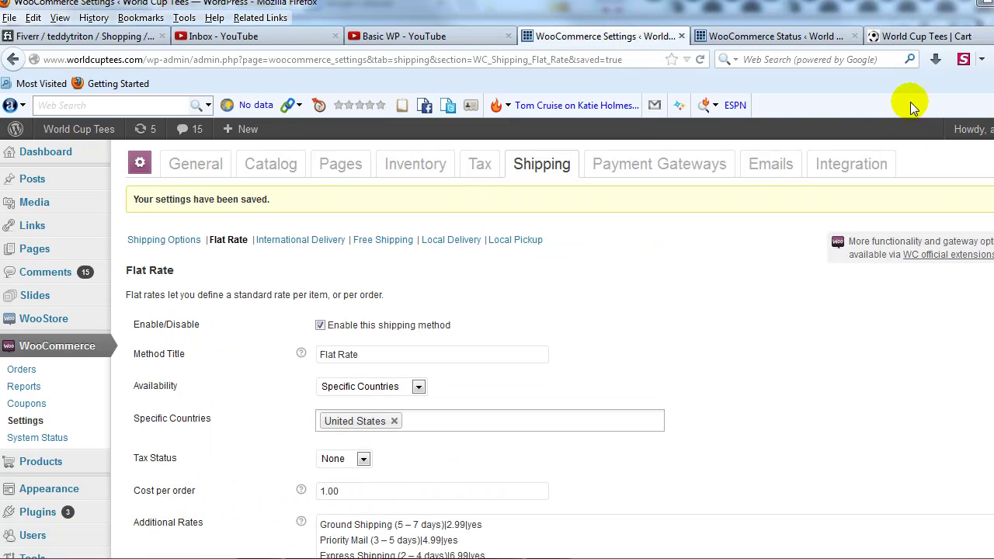
left_click(928, 36)
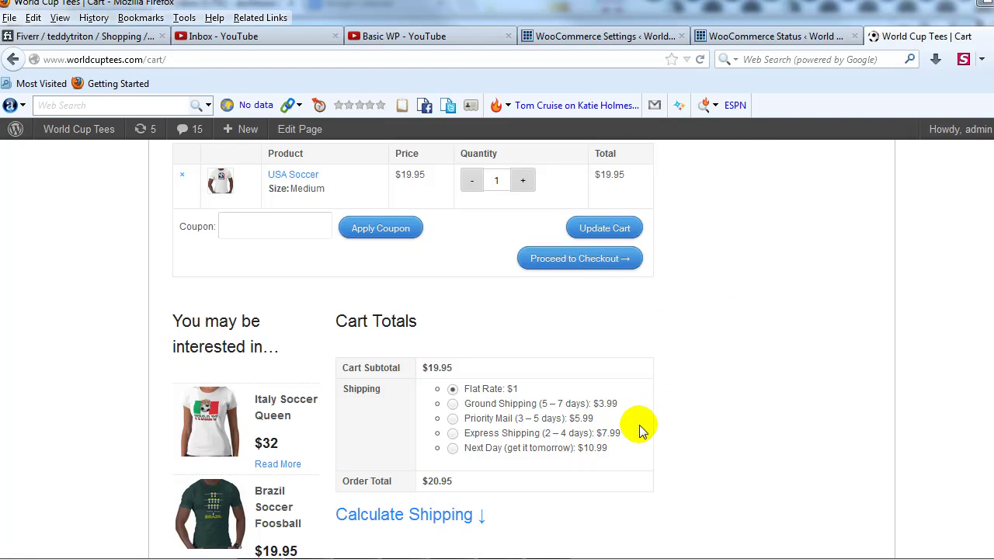
left_click(626, 37)
scroll(537, 471, "down", 4)
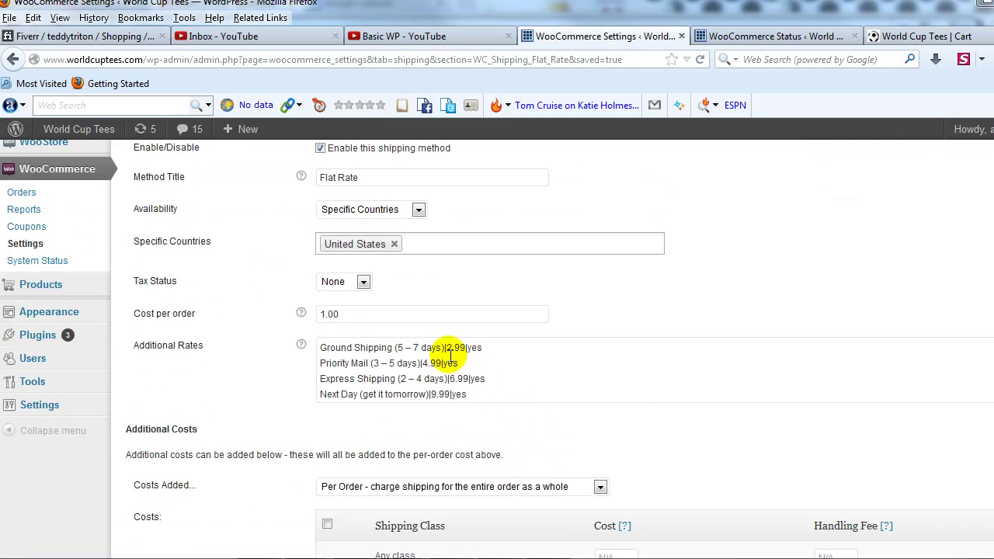
left_click(912, 36)
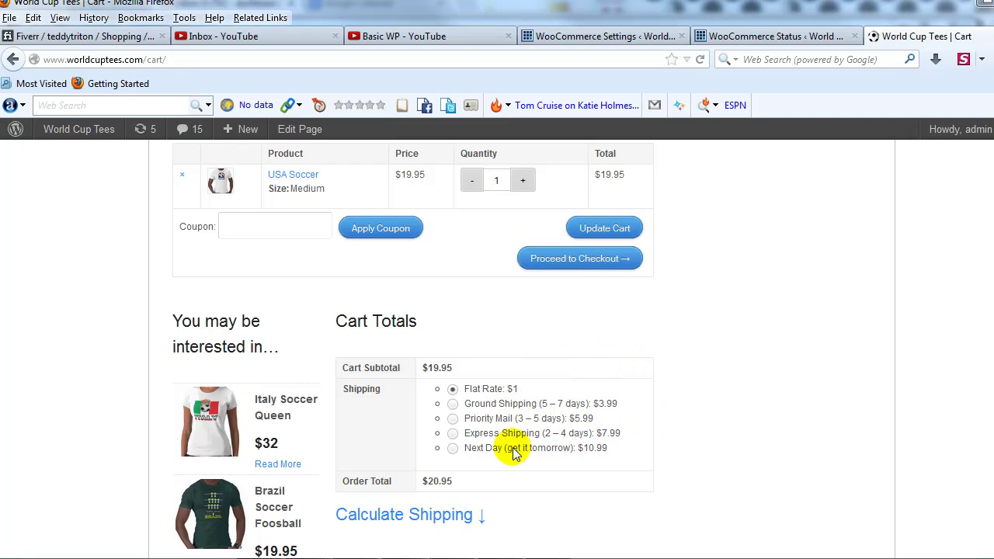
left_click(465, 521)
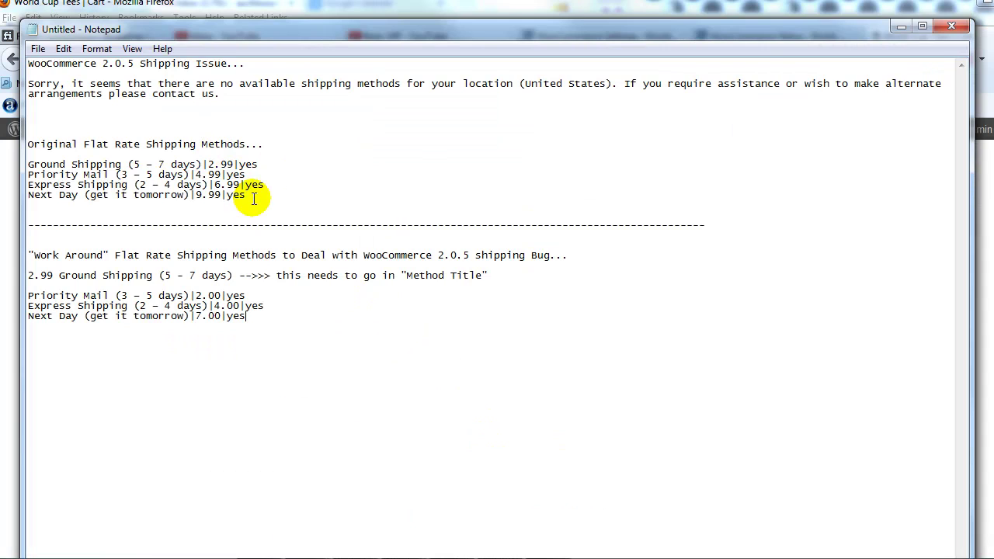
- Pick out the Priority Mail, Express and Next Day workaround rates in Notepad, then return to Flat Rate settings
left_click_drag(247, 195, 31, 159)
left_click(35, 161)
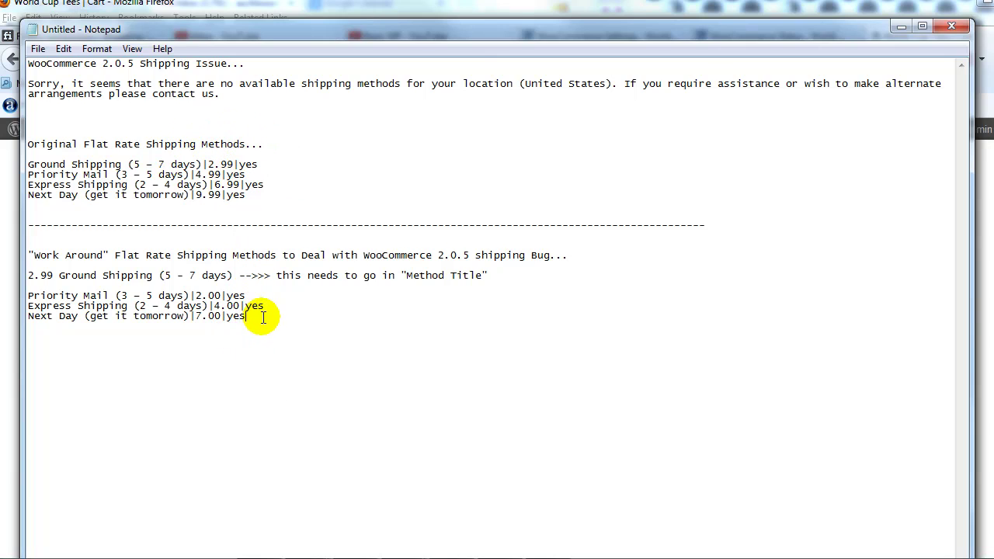
left_click_drag(256, 316, 31, 295)
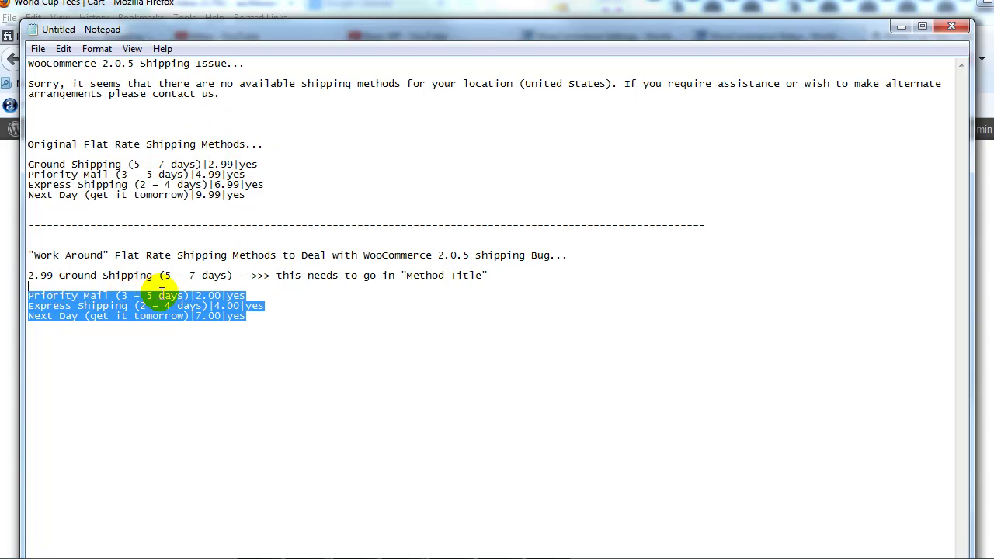
key("alt+Tab")
scroll(566, 289, "up", 2)
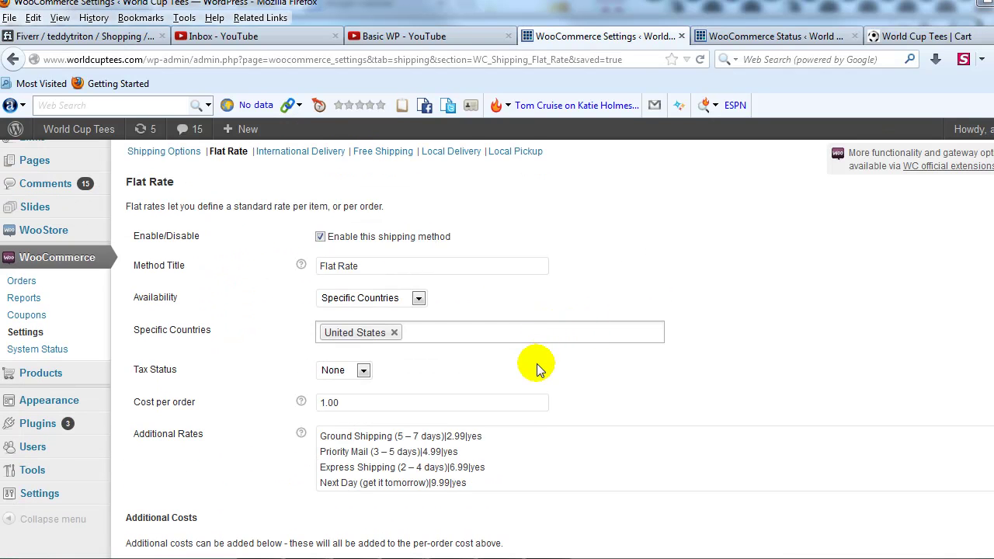
scroll(538, 364, "down", 2)
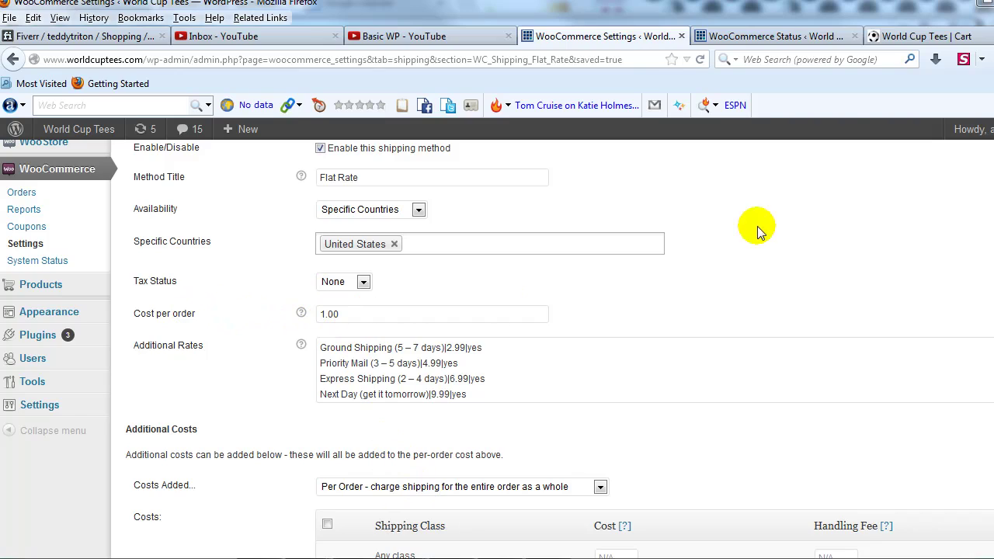
left_click(897, 36)
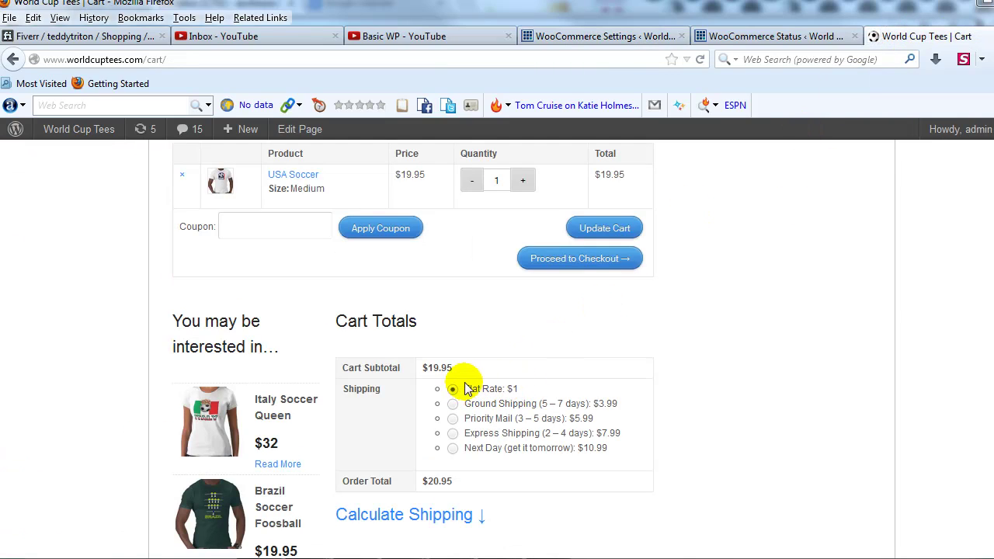
left_click(575, 36)
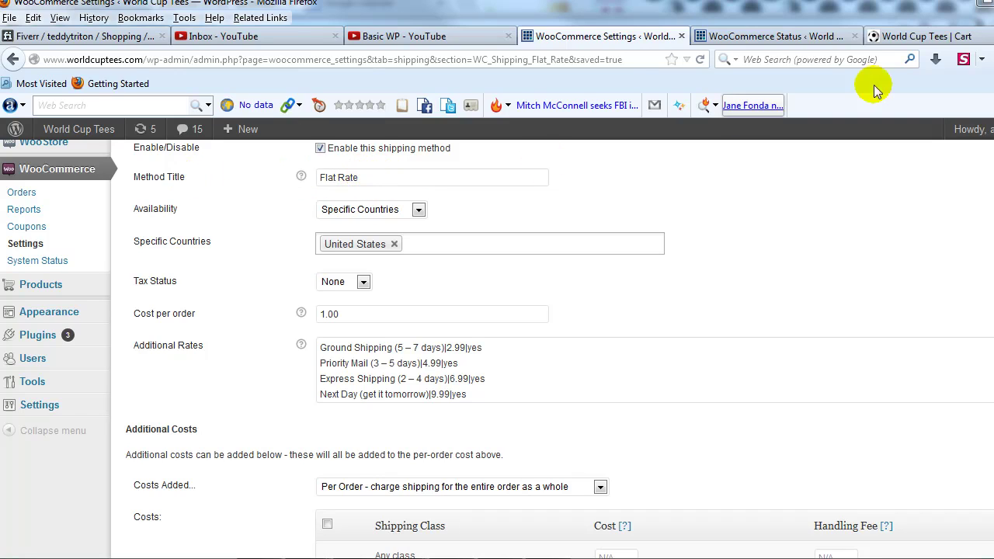
left_click(920, 35)
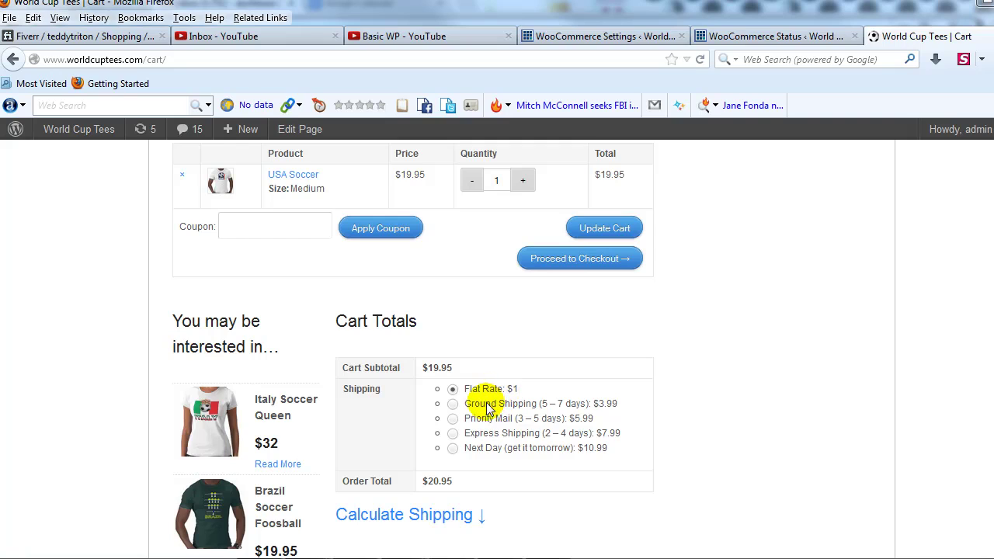
left_click(622, 37)
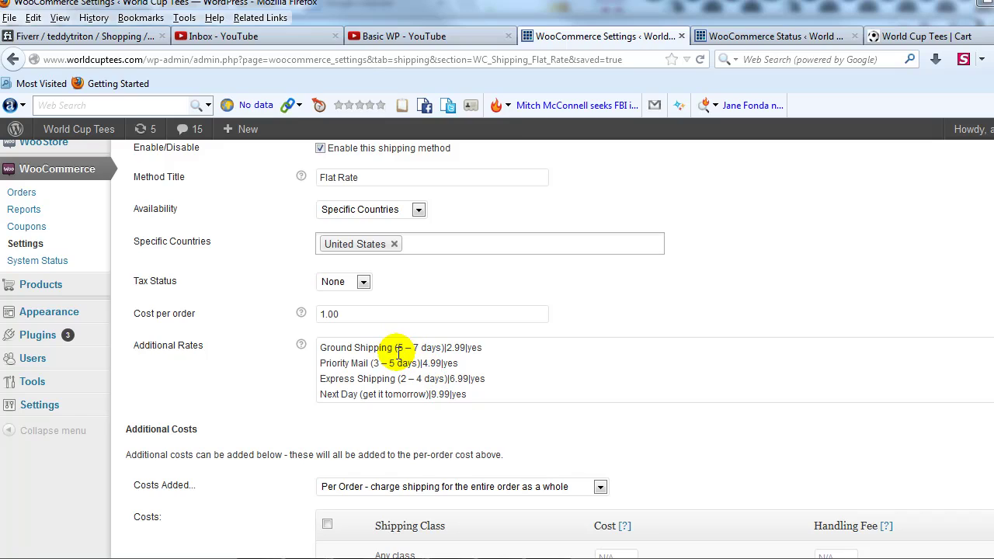
- Move the Ground Shipping (5 – 7 days) name from Additional Rates into the Method Title
left_click_drag(446, 349, 311, 349)
key("BackSpace")
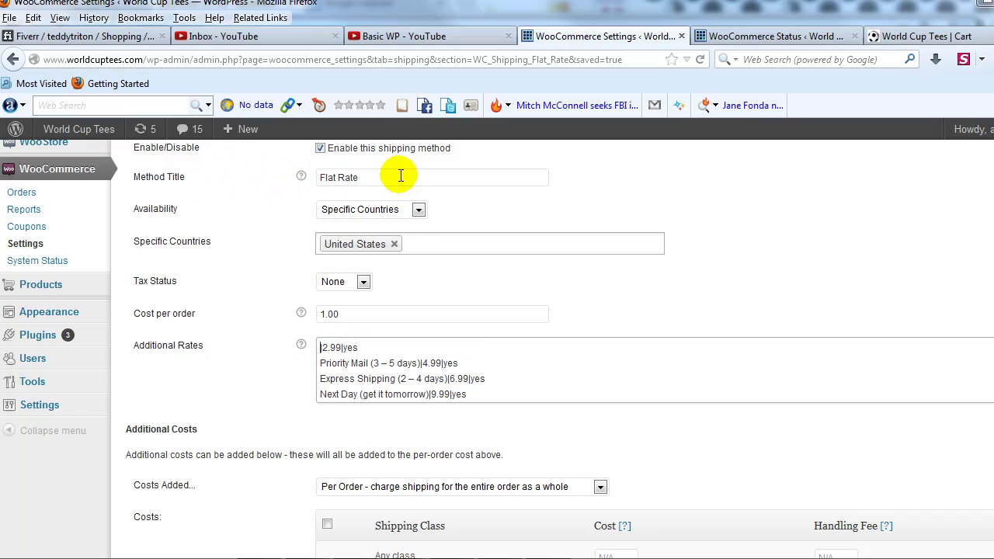
left_click_drag(394, 174, 307, 177)
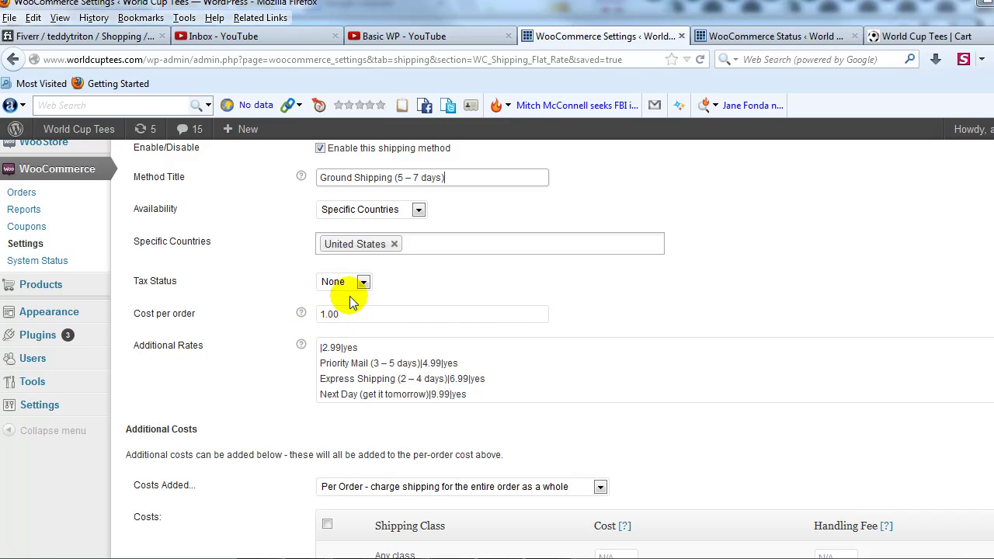
- Set cost per order to 2.99 and delete the leftover Ground line from Additional Rates
left_click_drag(344, 314, 278, 316)
type("2")
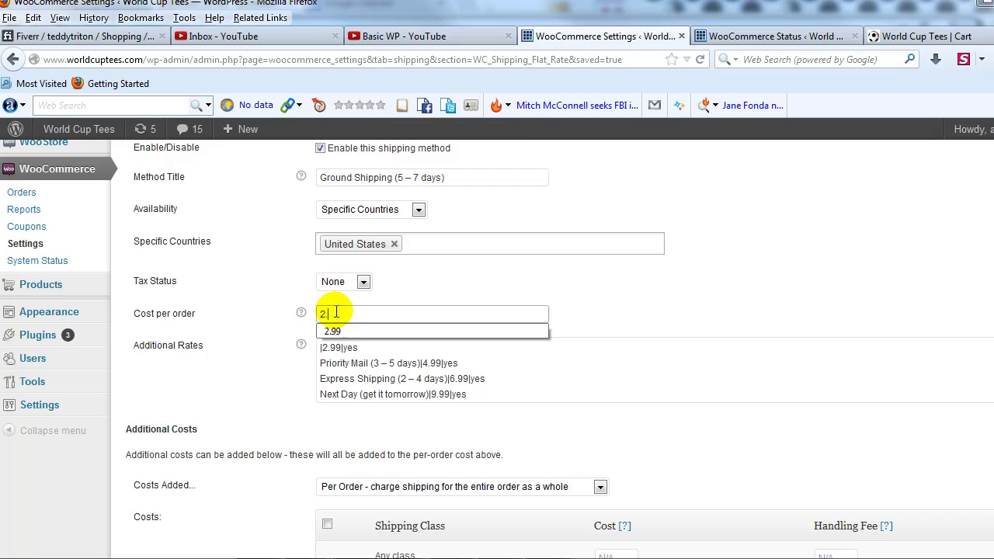
type(".99")
key("Down")
left_click(391, 348)
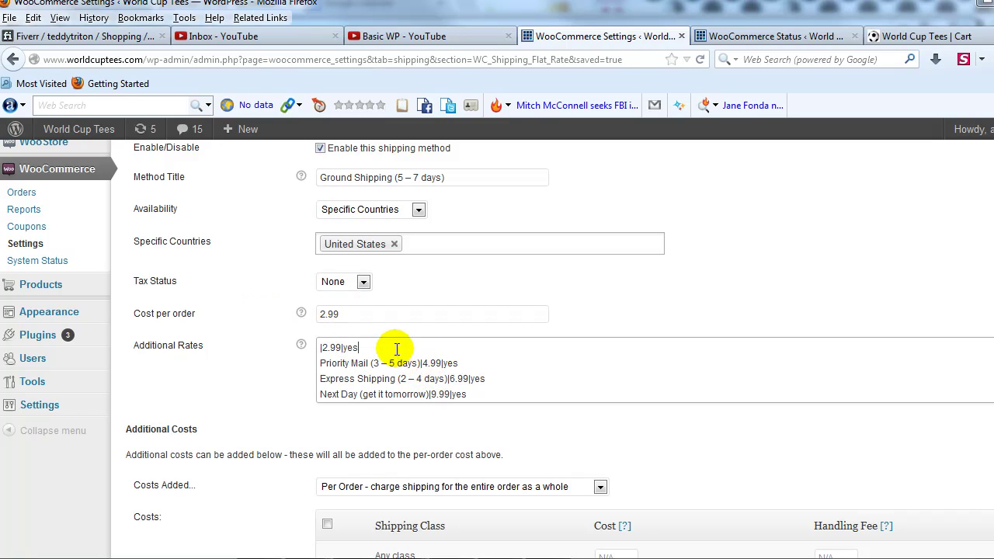
left_click_drag(356, 349, 309, 363)
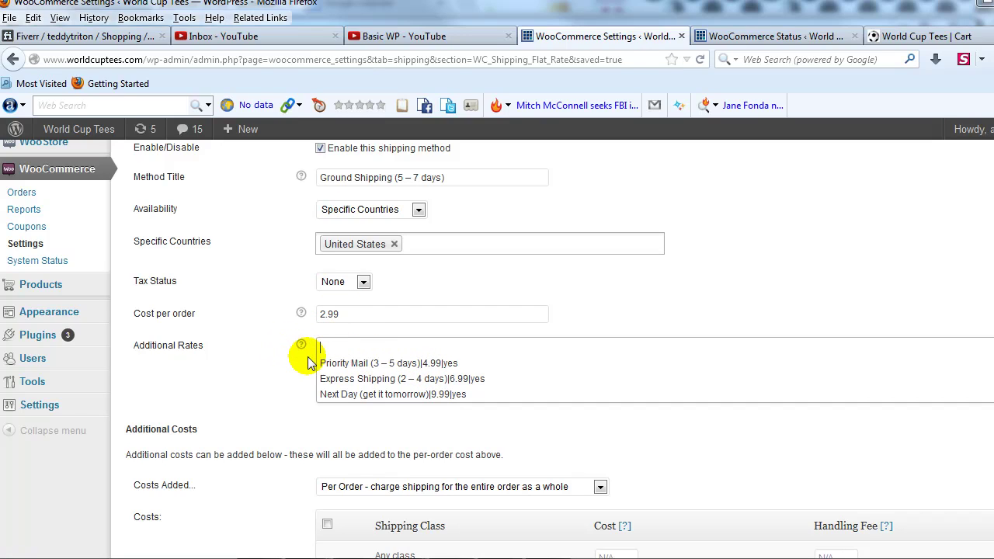
key("Delete")
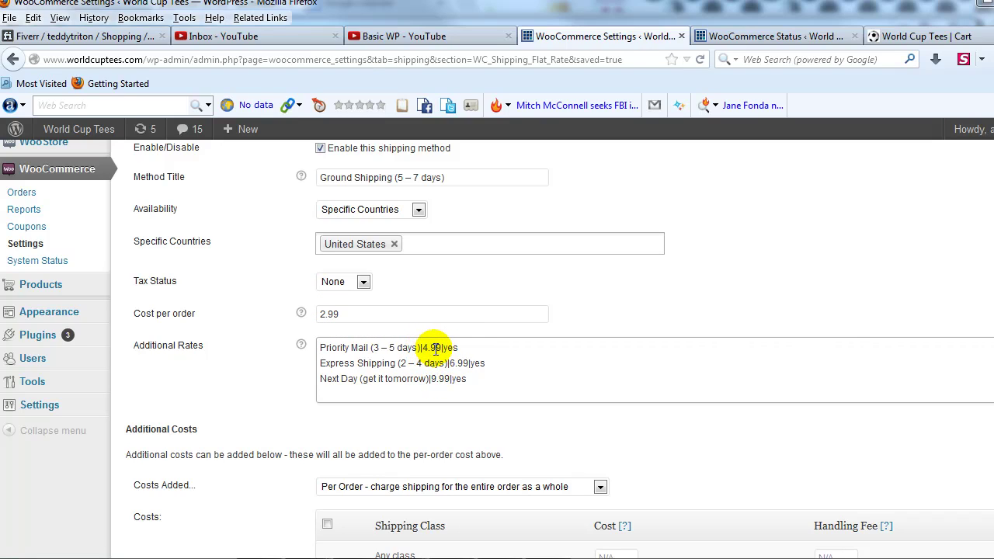
- Work out 4.99 − 2.99 = 2.00 in Calculator and select Priority Mail's 4.99 rate for replacement
key("alt+Tab")
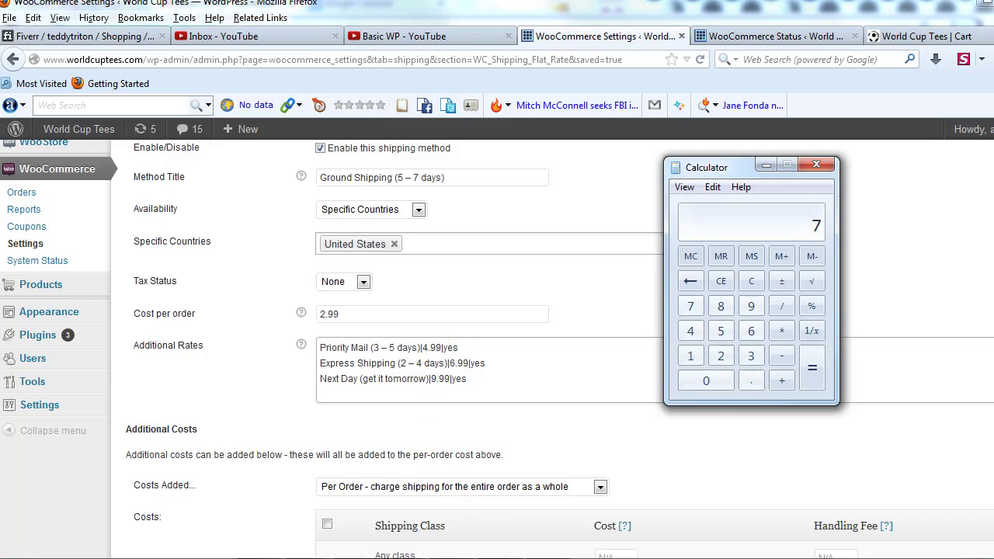
left_click(720, 281)
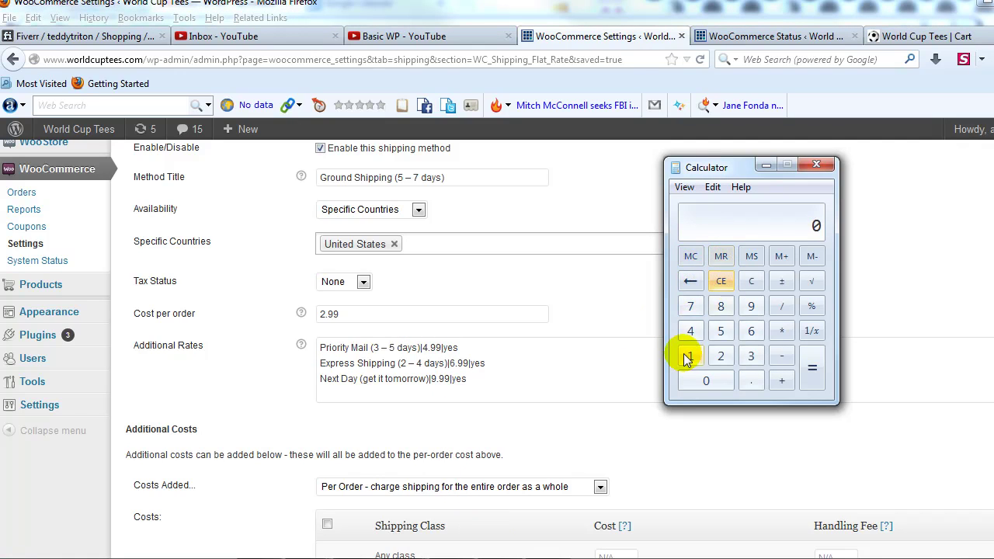
left_click(690, 331)
left_click(751, 380)
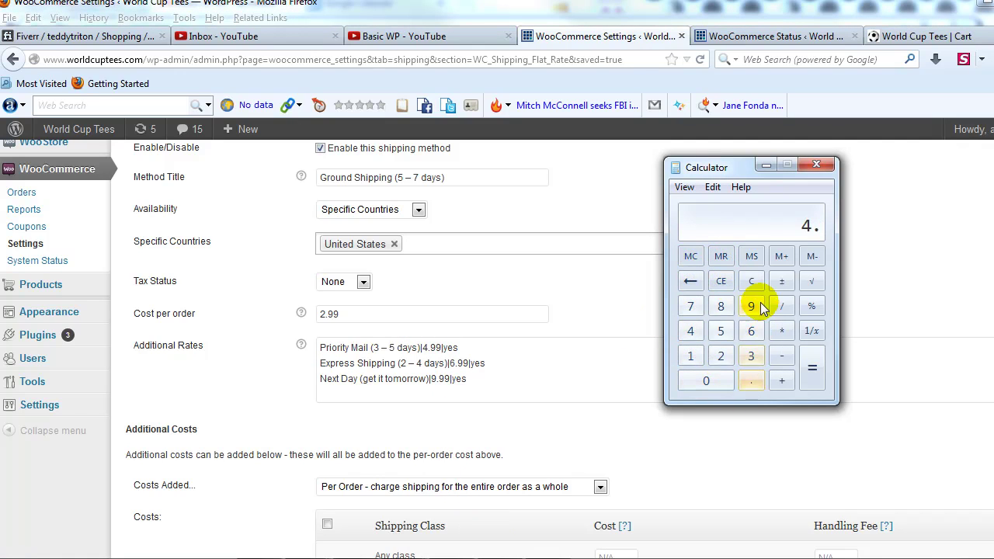
left_click(751, 306)
left_click(751, 306)
left_click(781, 356)
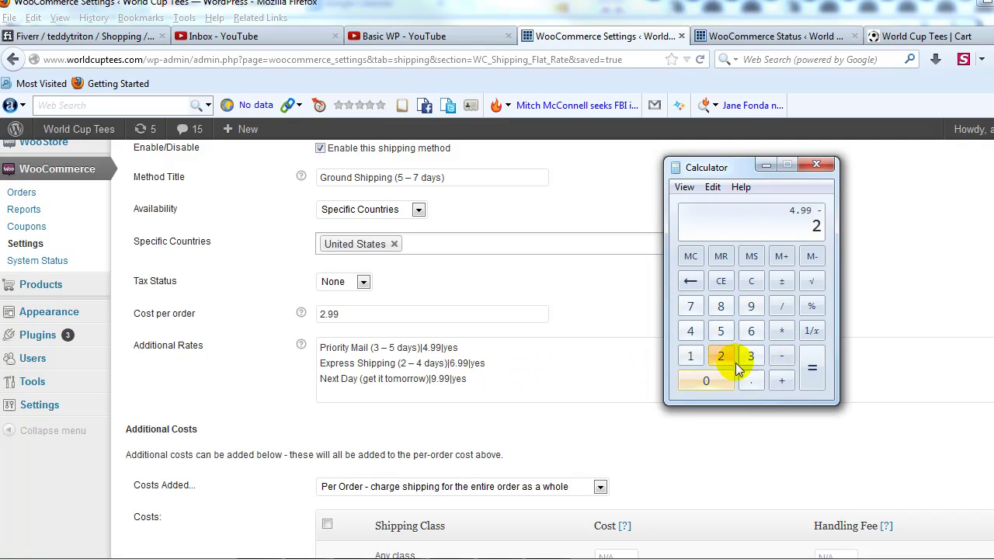
left_click(751, 305)
left_click(751, 306)
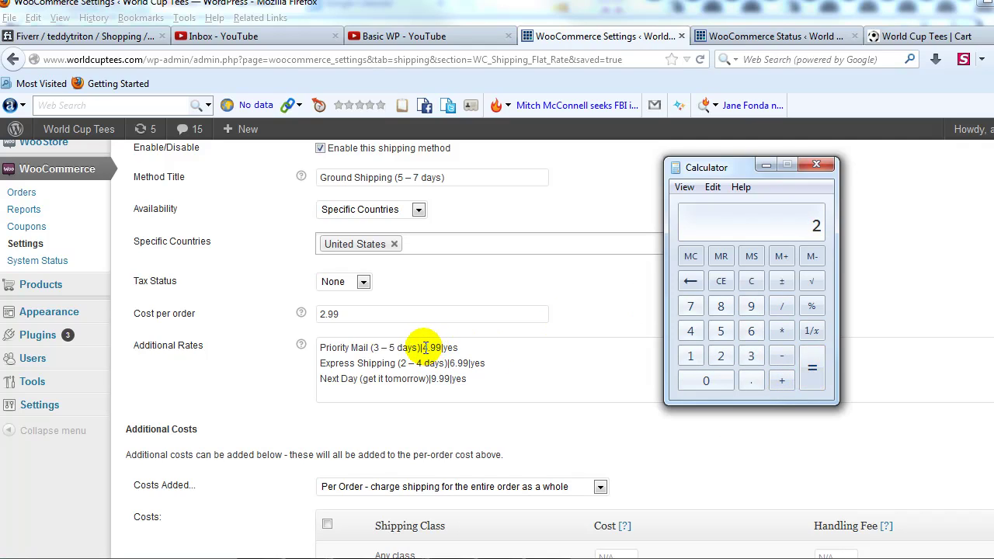
left_click_drag(423, 348, 435, 348)
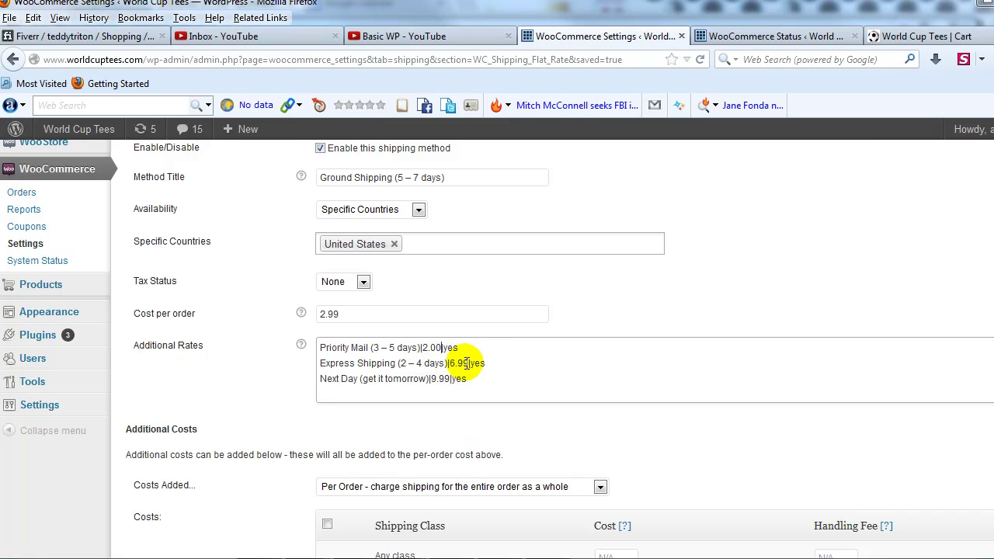
- Compute 6.99 − 2.99 in Calculator and change Express Shipping's rate to 4.00
left_click(505, 558)
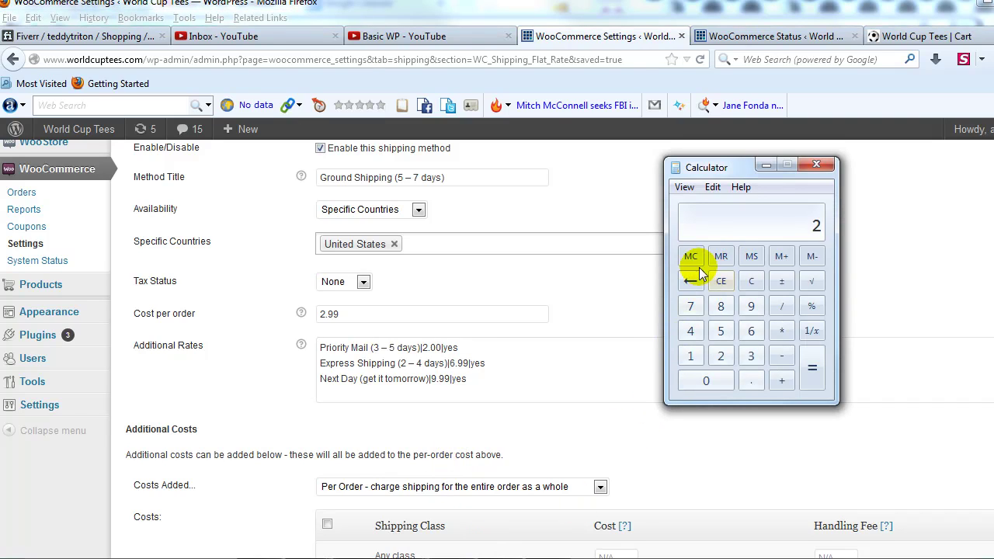
left_click(720, 281)
left_click(750, 335)
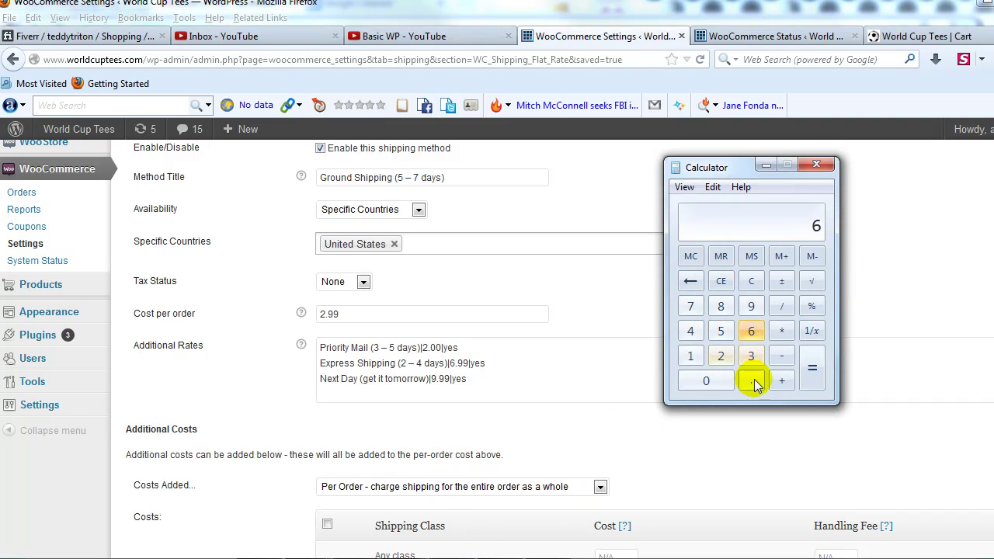
left_click(757, 308)
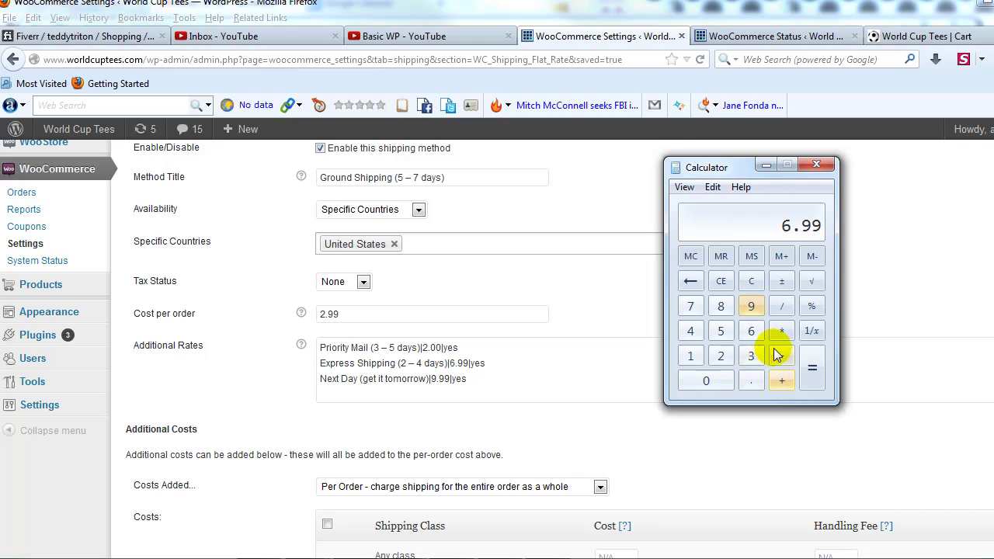
left_click_drag(359, 313, 288, 313)
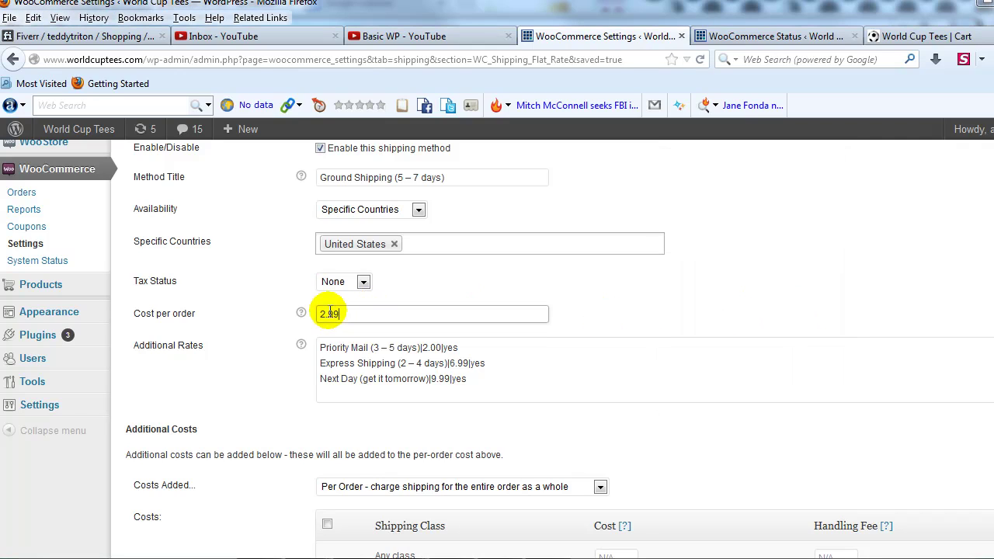
key("alt+Tab")
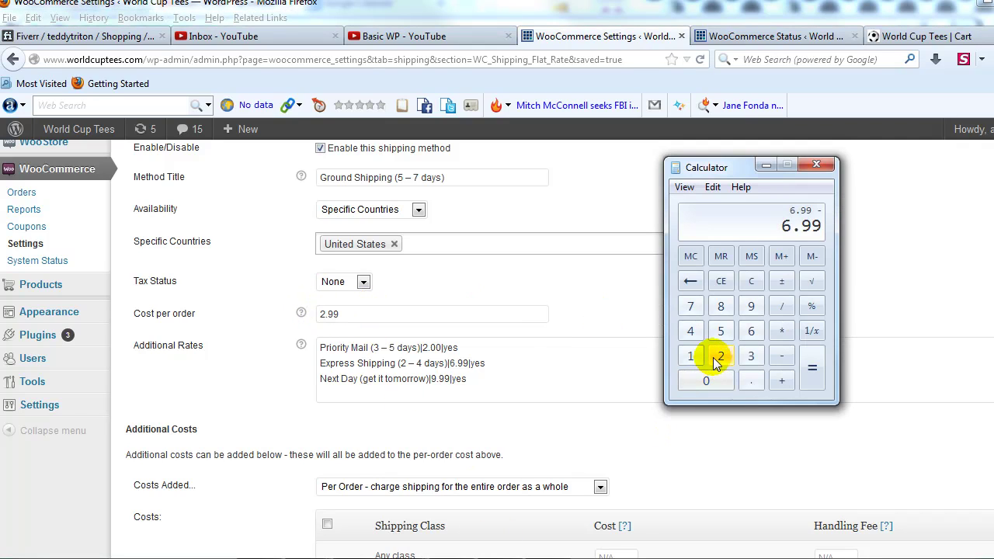
left_click(719, 359)
left_click(751, 382)
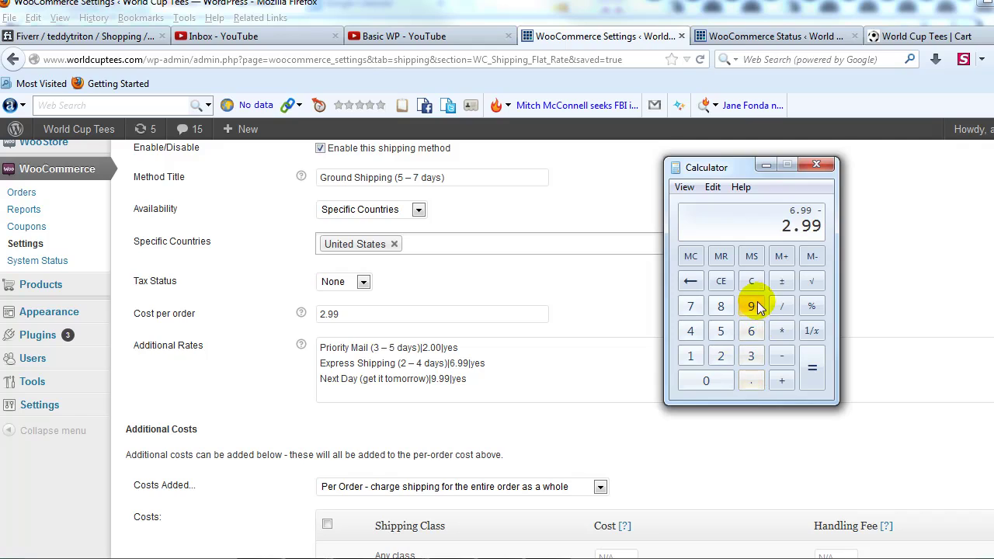
left_click(802, 380)
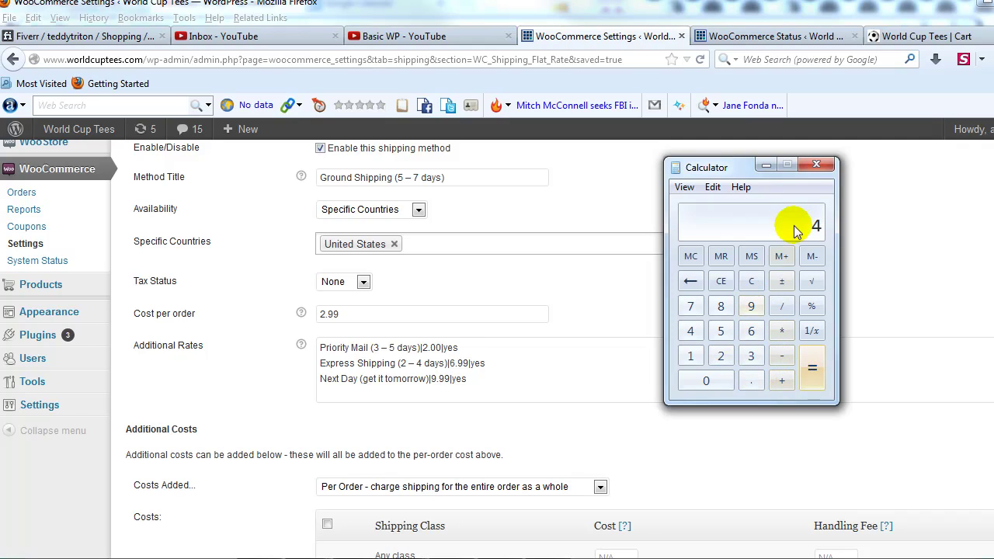
left_click_drag(450, 363, 466, 363)
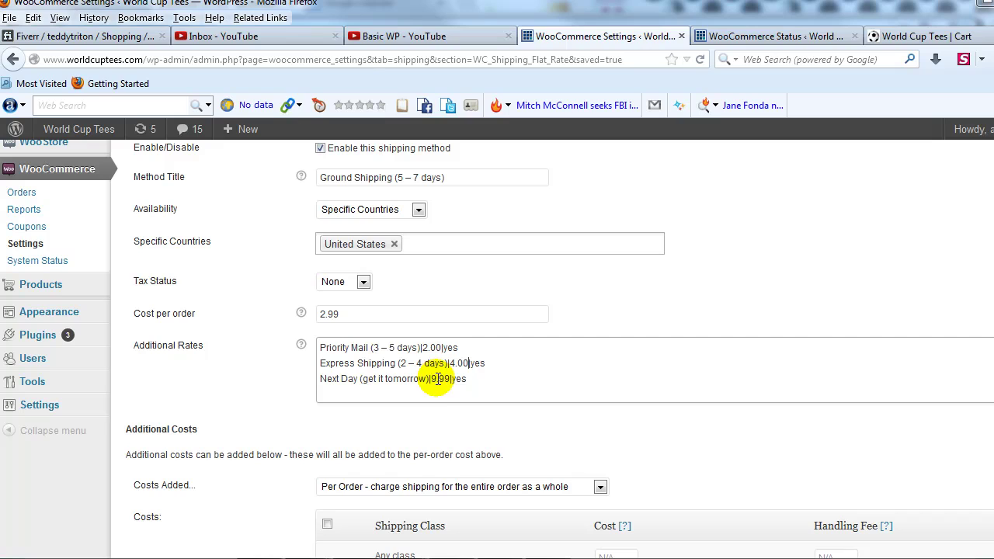
- Compute 9.99 − 2.99 in Calculator and change Next Day's rate to 7.00
key("alt+Tab")
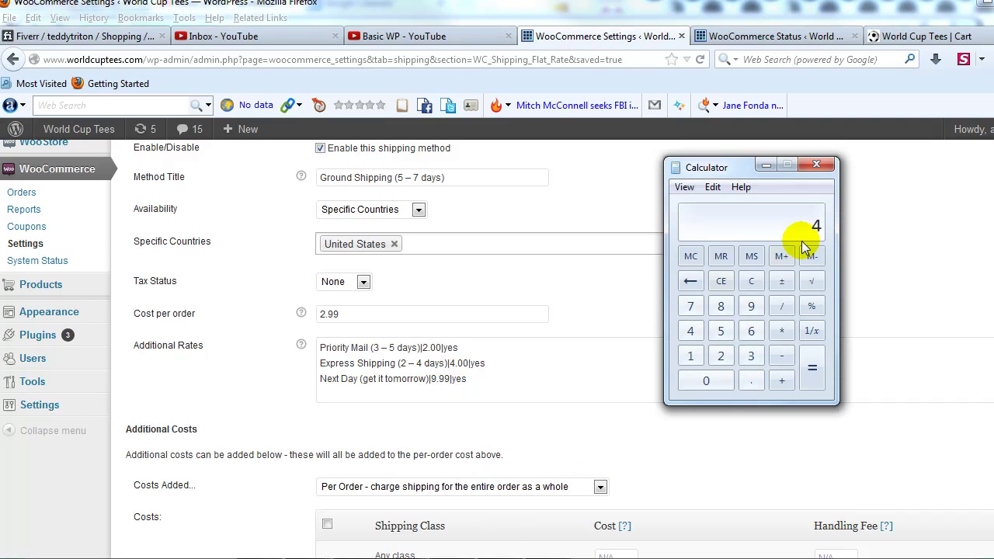
left_click(729, 281)
left_click(751, 306)
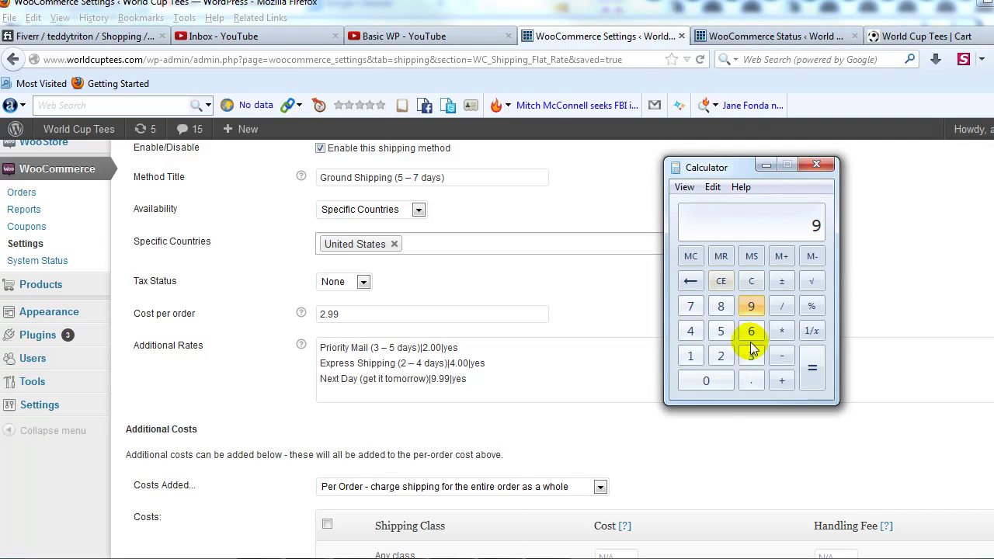
left_click(751, 381)
left_click(754, 309)
left_click(753, 309)
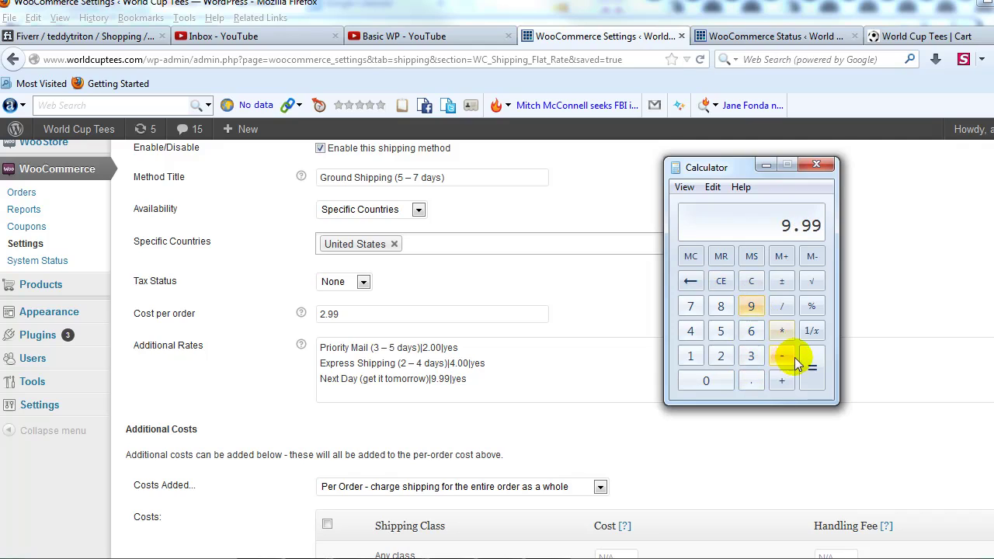
left_click(792, 357)
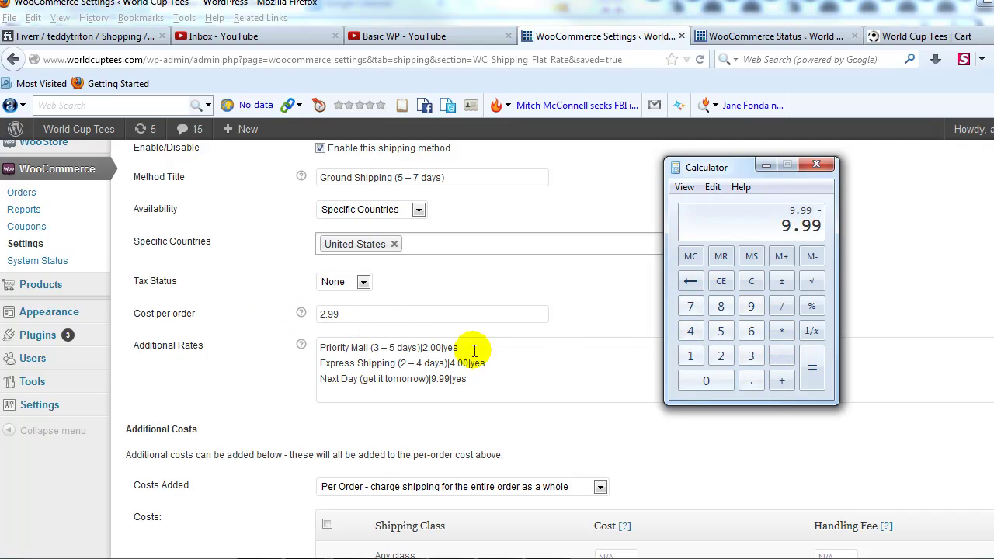
left_click(721, 356)
left_click(750, 381)
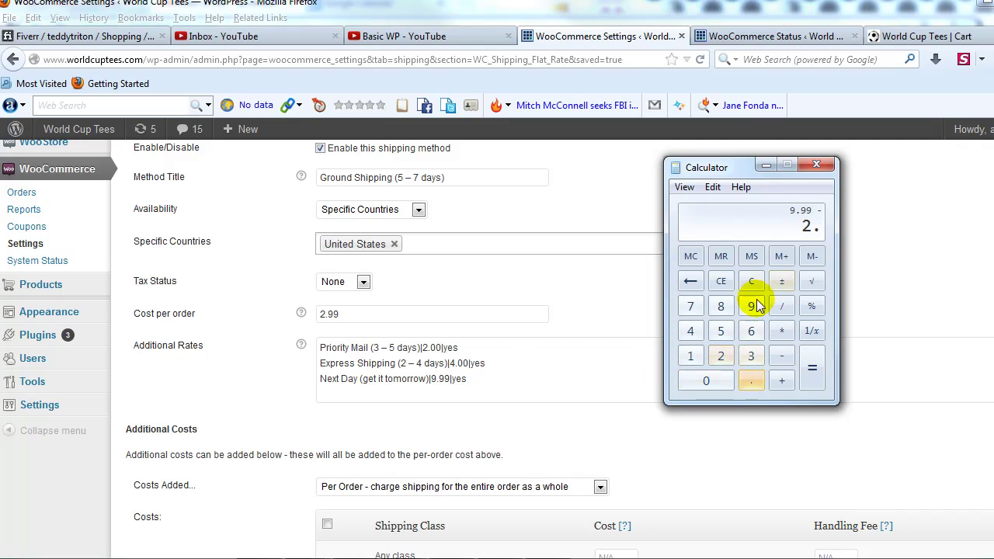
left_click(812, 367)
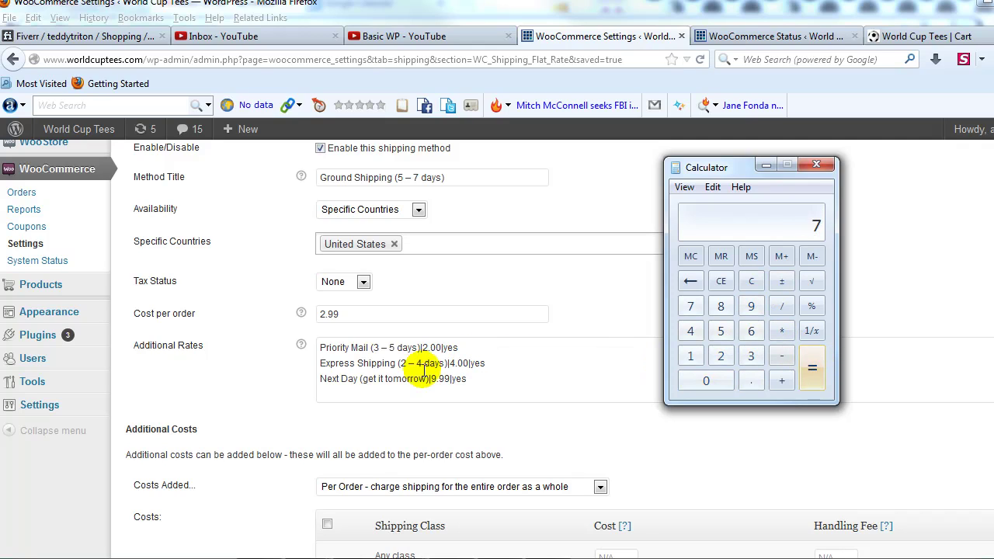
left_click_drag(429, 379, 450, 379)
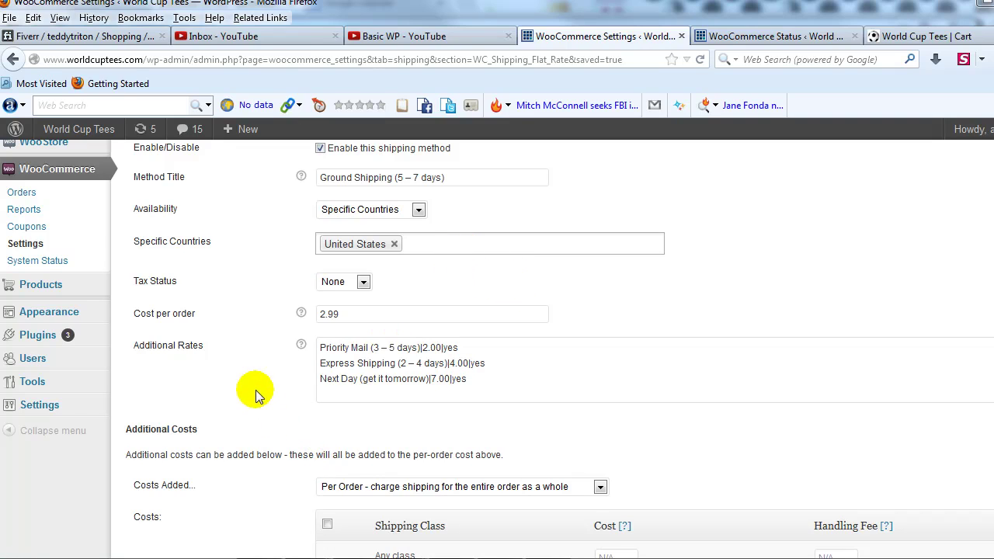
- Save the revised Flat Rate settings
scroll(259, 395, "down", 5)
left_click(163, 481)
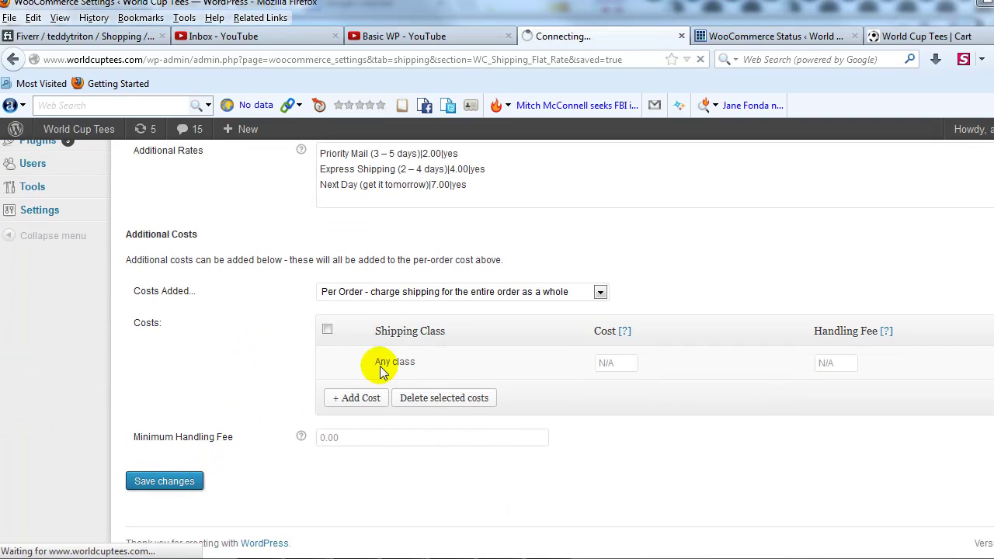
scroll(388, 362, "up", 7)
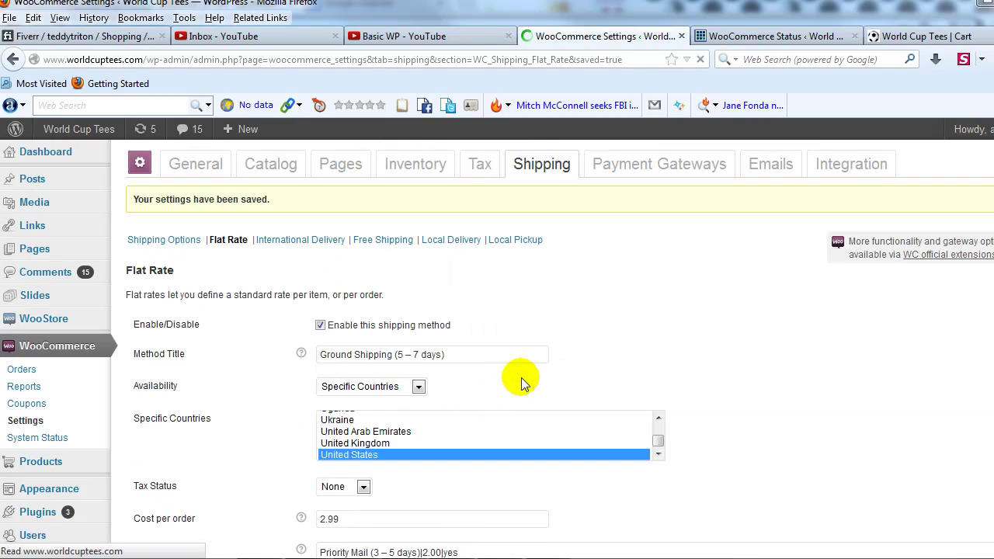
- Reload the cart to confirm four shipping options, from Ground Shipping $2.99 to Next Day $9.99
left_click(781, 36)
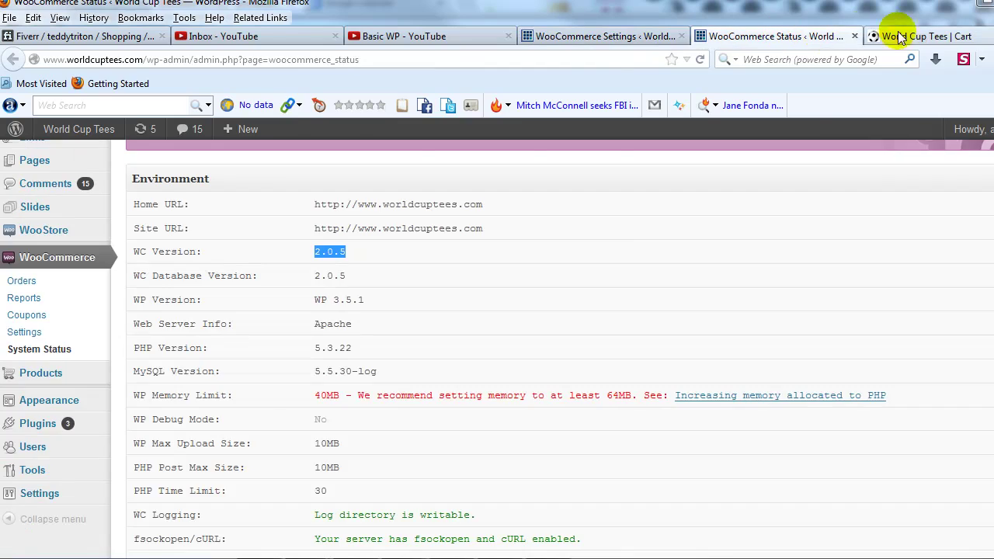
left_click(905, 36)
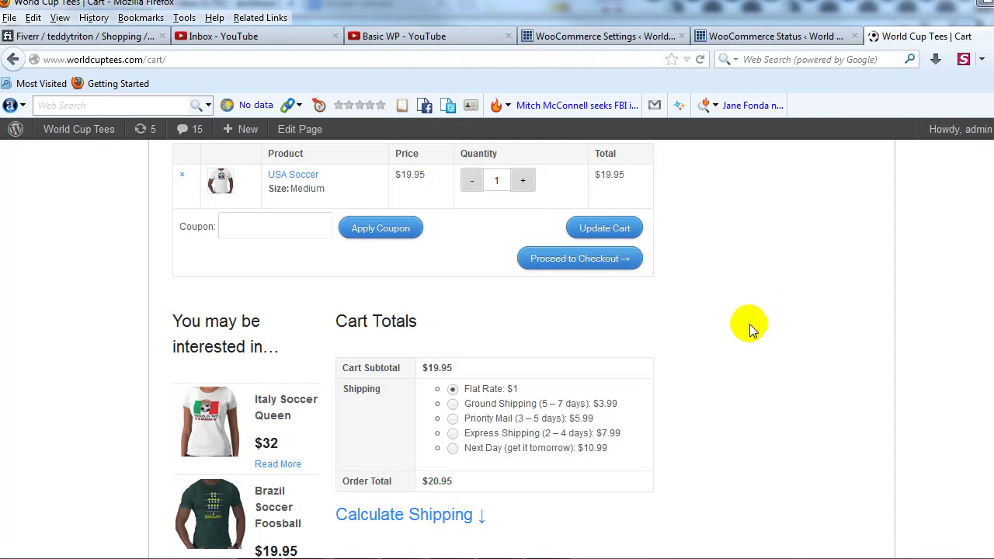
key("F5")
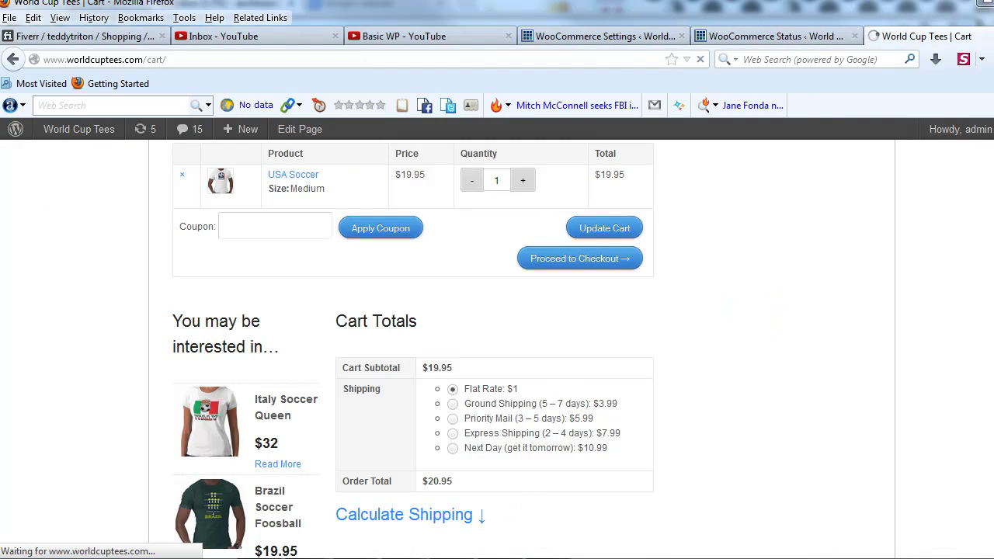
scroll(598, 278, "down", 5)
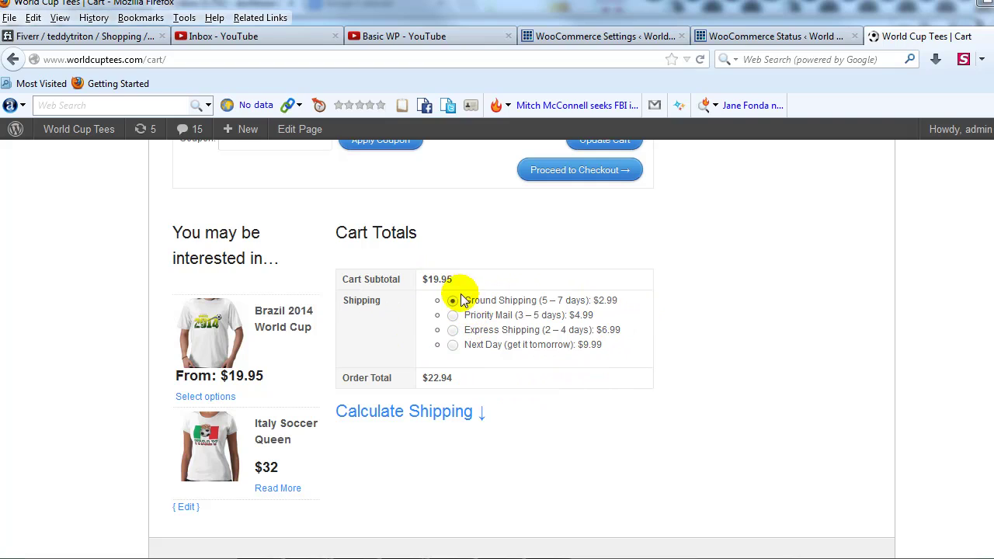
scroll(562, 373, "up", 4)
scroll(699, 442, "down", 2)
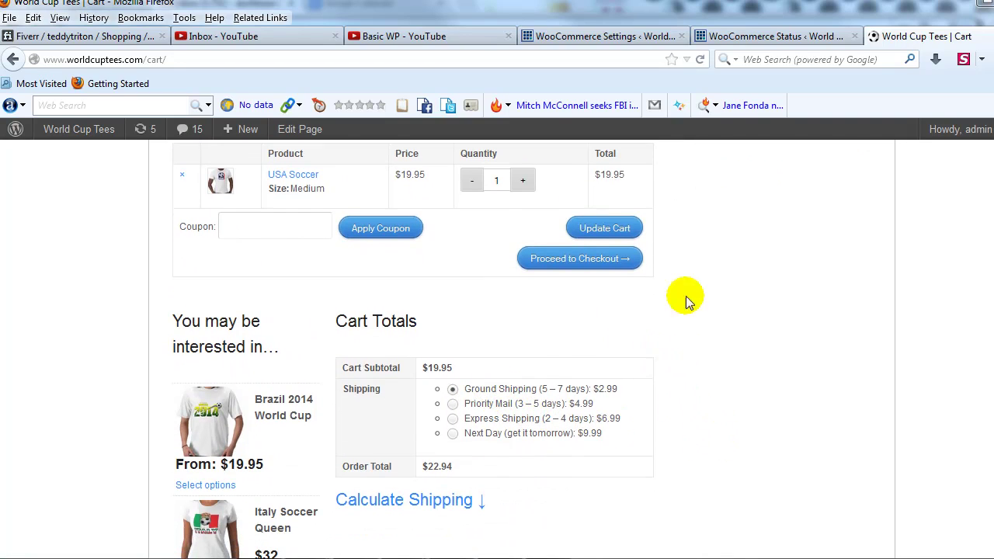
left_click(765, 35)
left_click(631, 36)
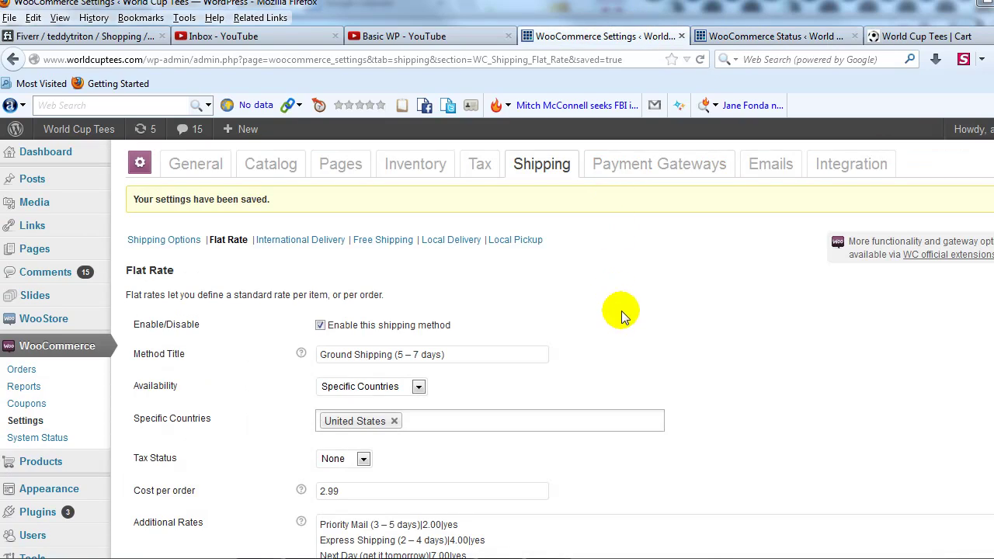
scroll(642, 316, "down", 2)
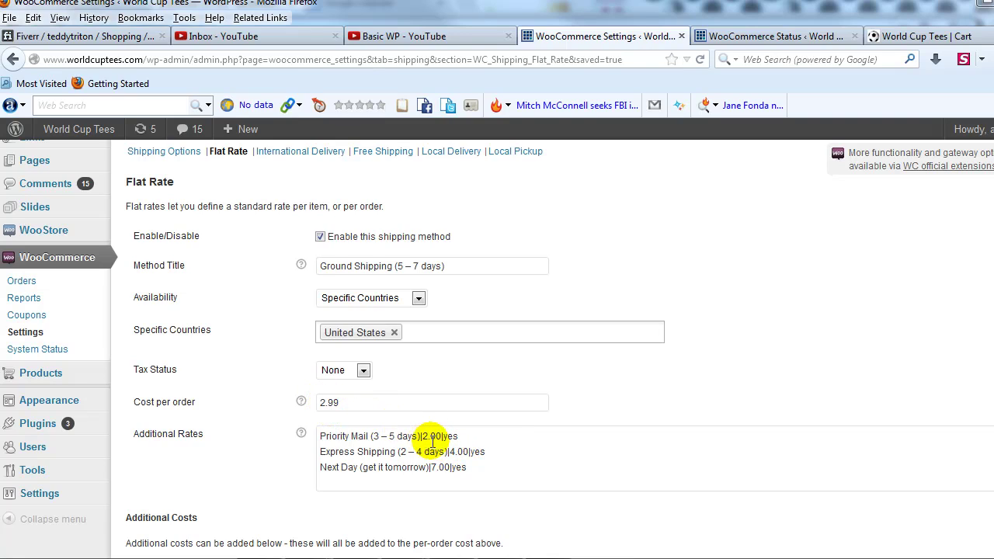
left_click_drag(348, 403, 299, 403)
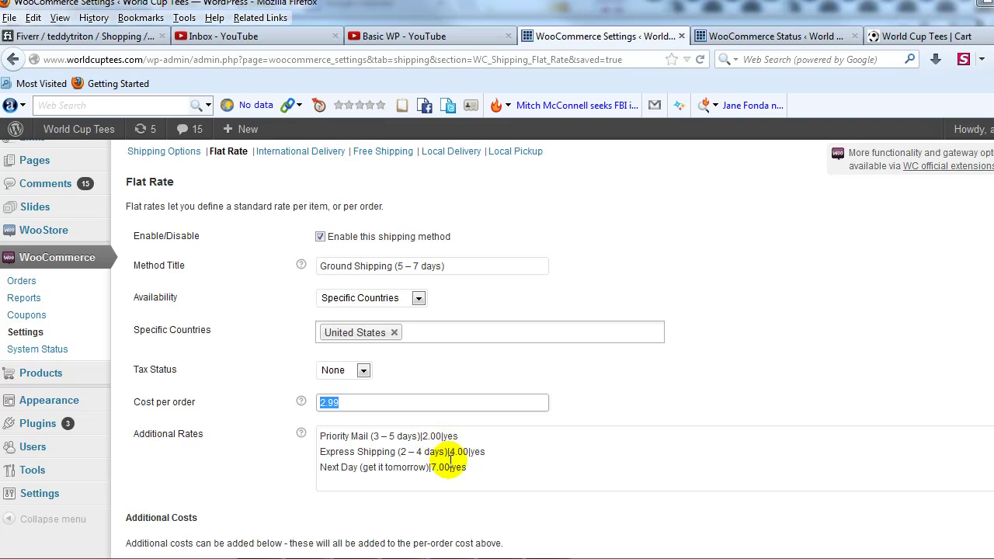
- Review the cart's shipping rates, confirming Priority Mail at $4.99 and a $22.94 total
left_click(905, 39)
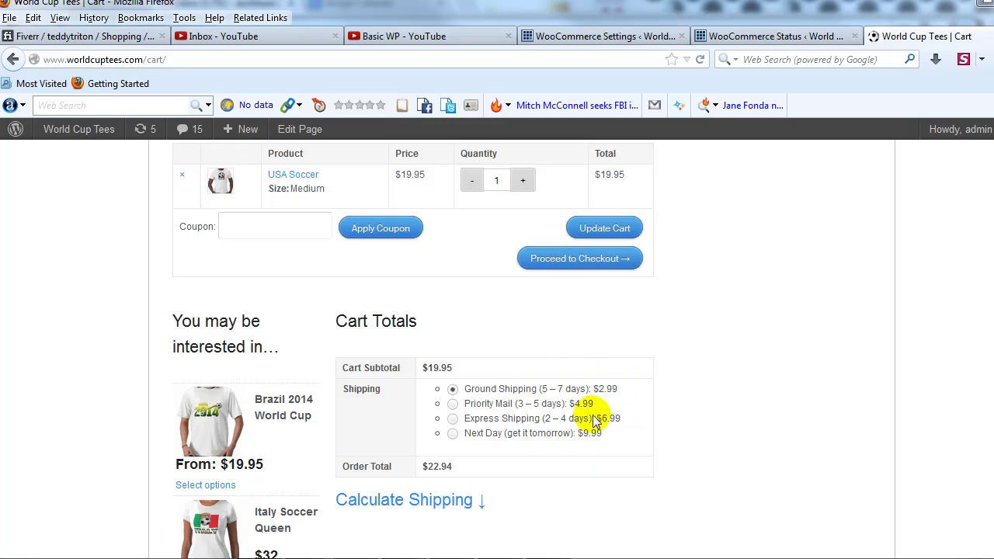
left_click_drag(570, 404, 591, 407)
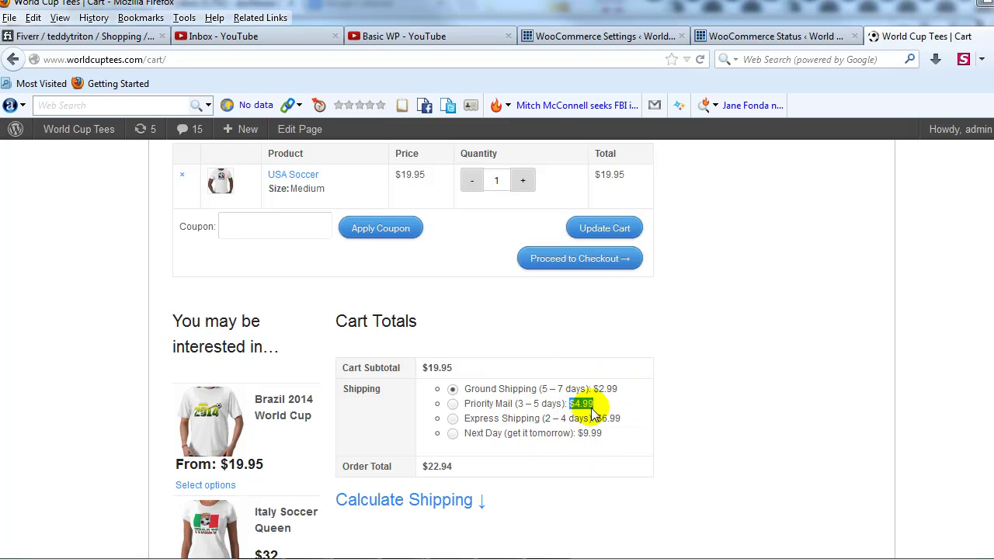
left_click(696, 428)
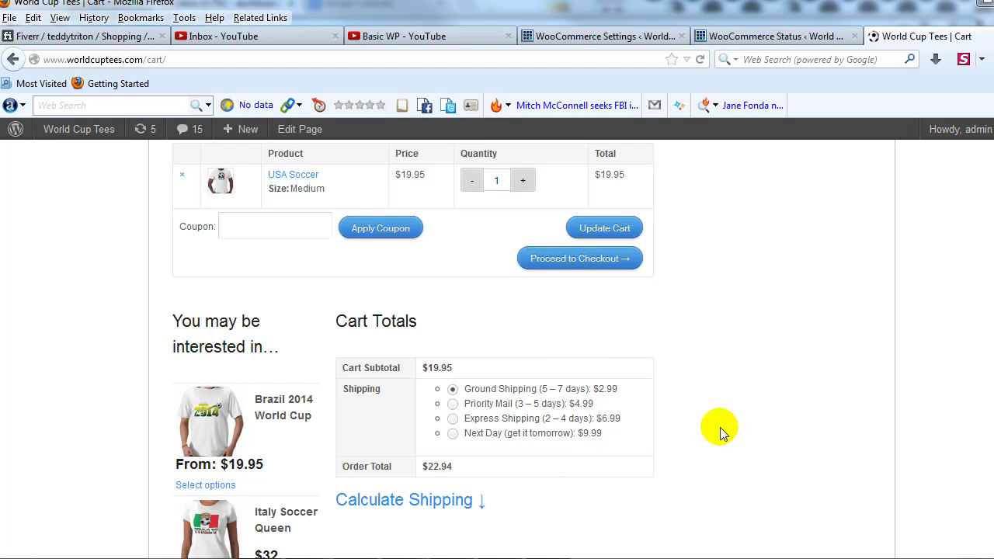